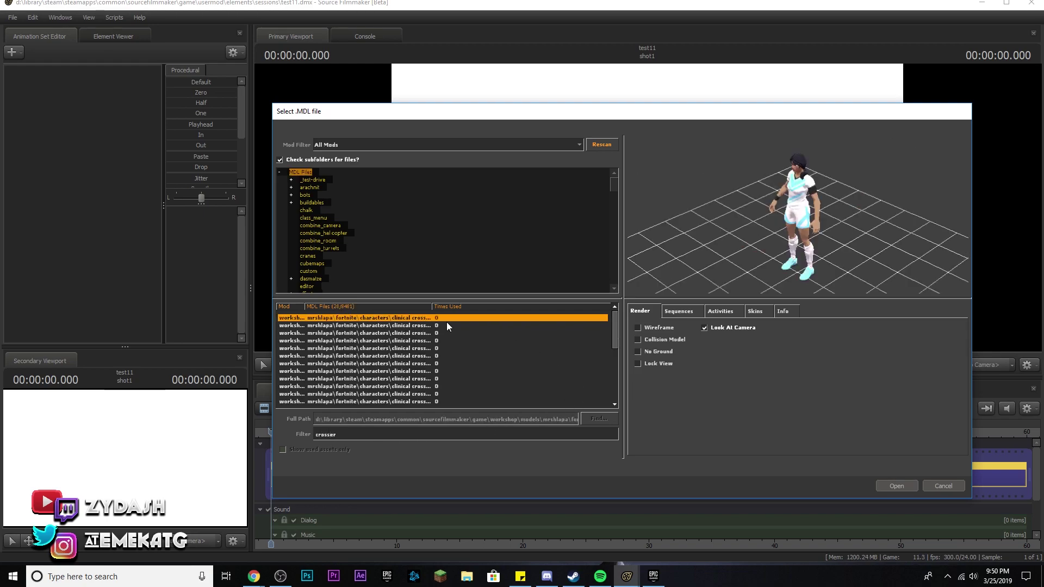
Load the clinical crosser argentina1 model into the shot from the .MDL picker.
{"action": "double_click", "coordinate": [446, 323]}
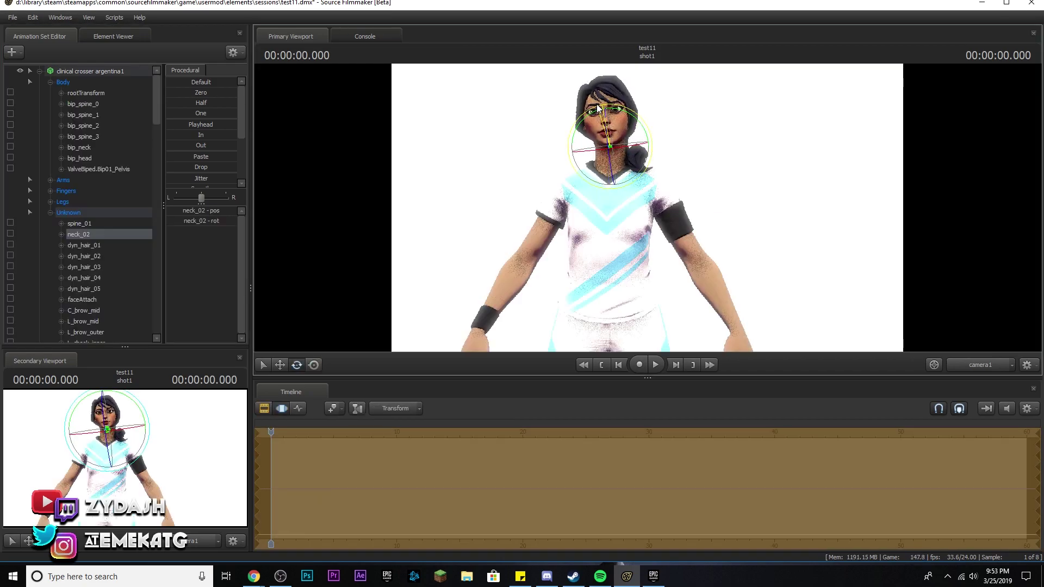
Rotate the right upper arm and forearm bones to bend the right arm forward.
{"action": "left_click", "coordinate": [670, 233]}
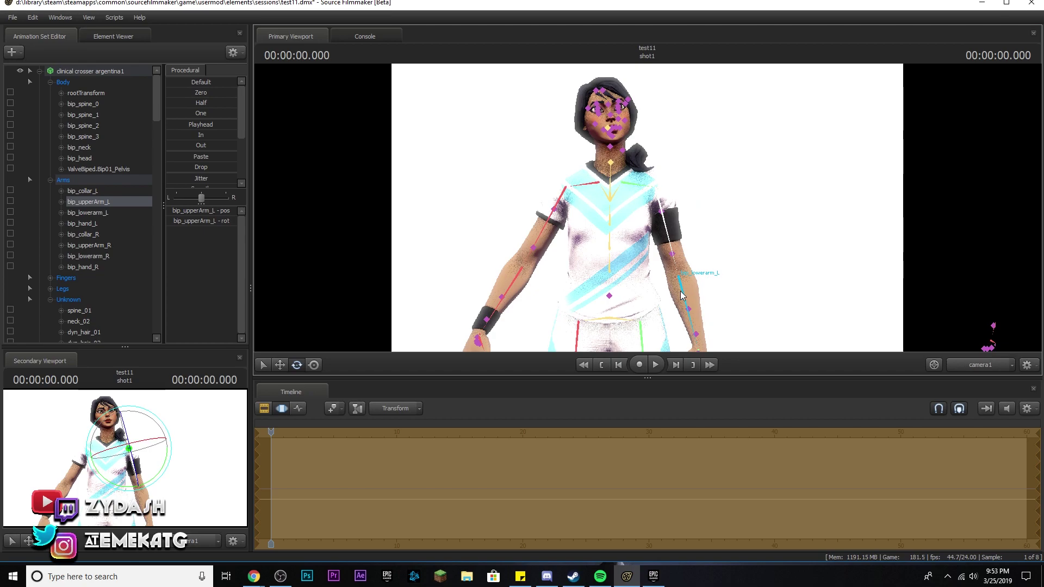
{"action": "left_click", "coordinate": [543, 238]}
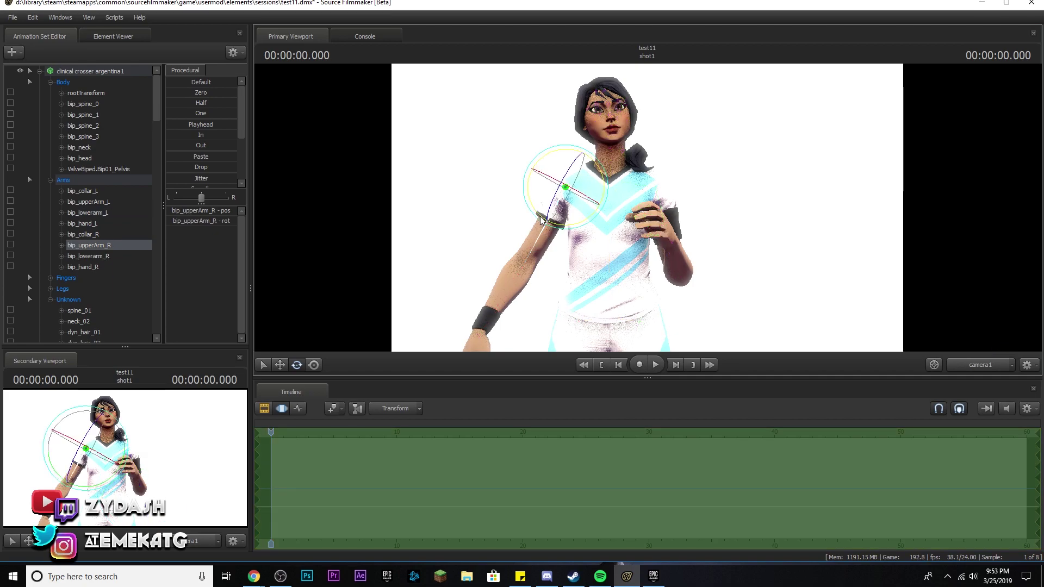
{"action": "left_click_drag", "start_coordinate": [536, 222], "coordinate": [523, 202]}
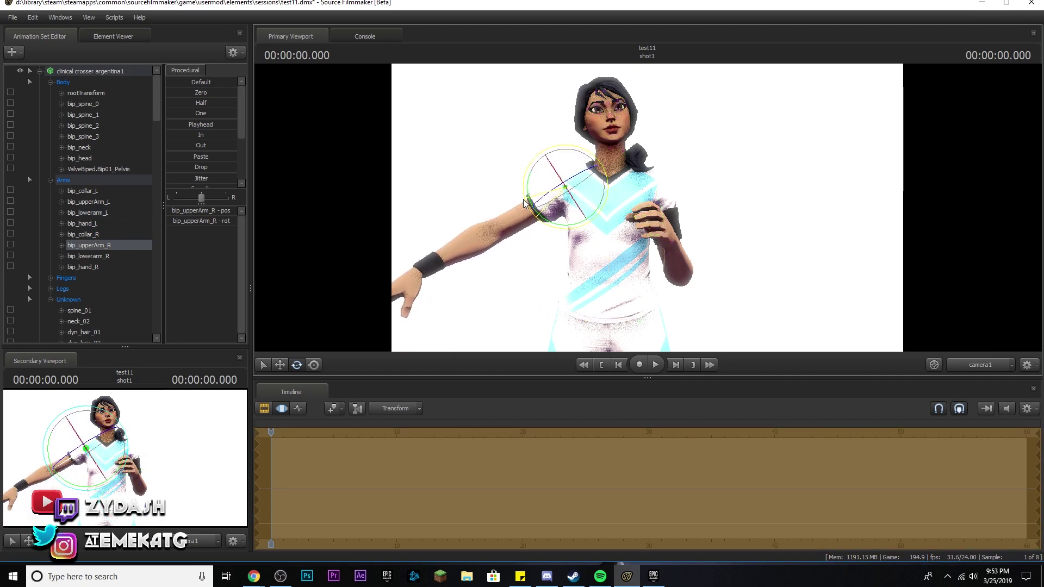
{"action": "left_click", "coordinate": [458, 255]}
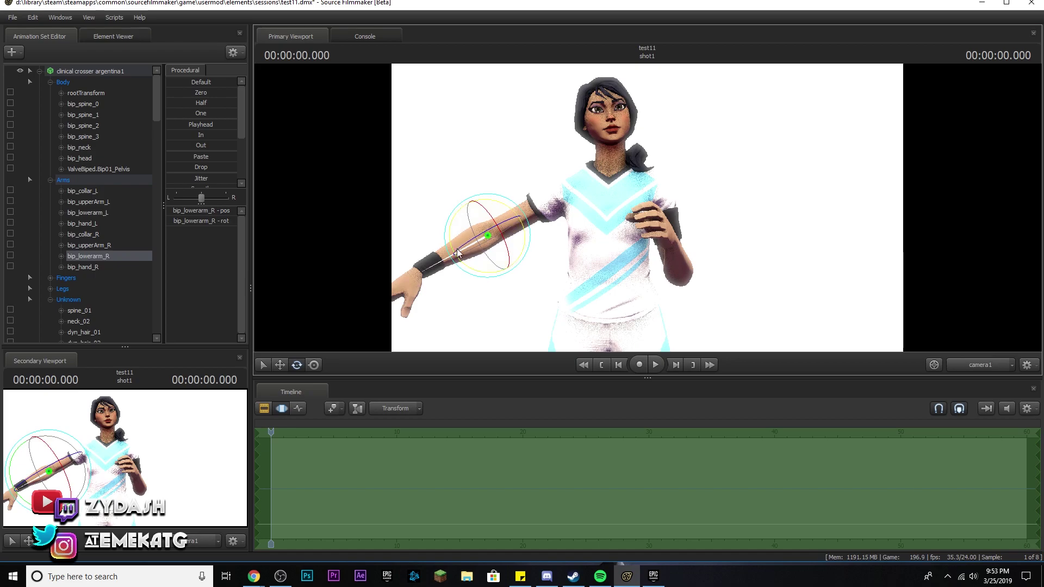
{"action": "left_click_drag", "start_coordinate": [465, 250], "coordinate": [525, 202]}
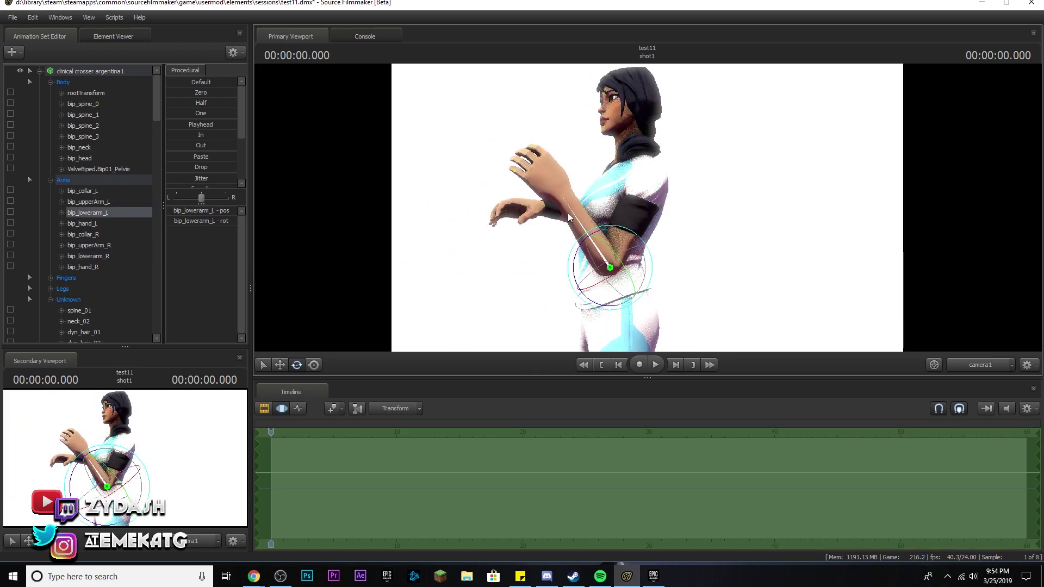
Select the left forearm bone, then undo five recent pose changes.
{"action": "left_click", "coordinate": [525, 203]}
{"action": "key", "text": "ctrl+z"}
{"action": "key", "text": "ctrl+z"}
{"action": "key", "text": "ctrl+z"}
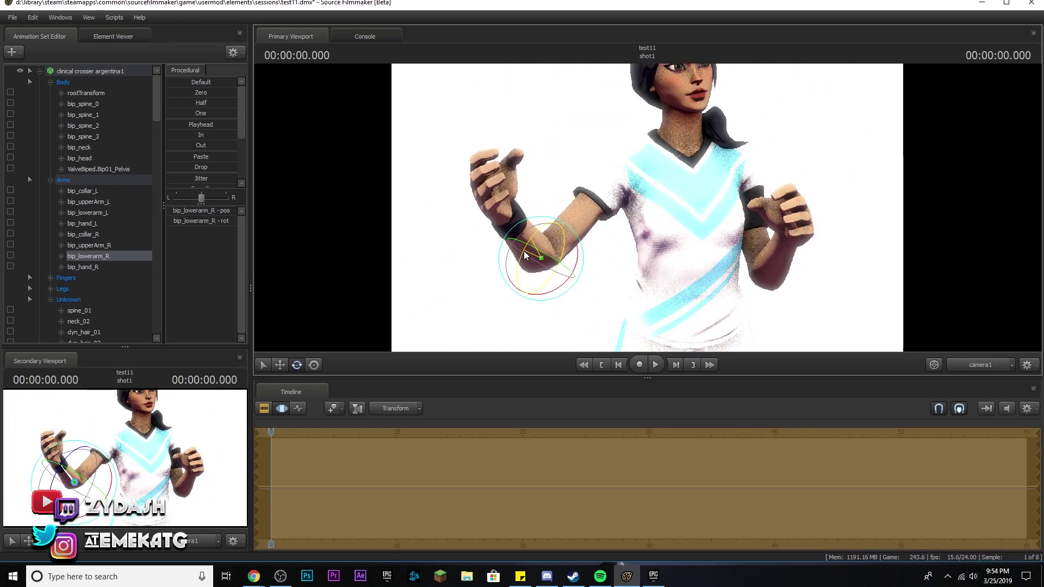
{"action": "key", "text": "ctrl+z"}
{"action": "key", "text": "ctrl+z"}
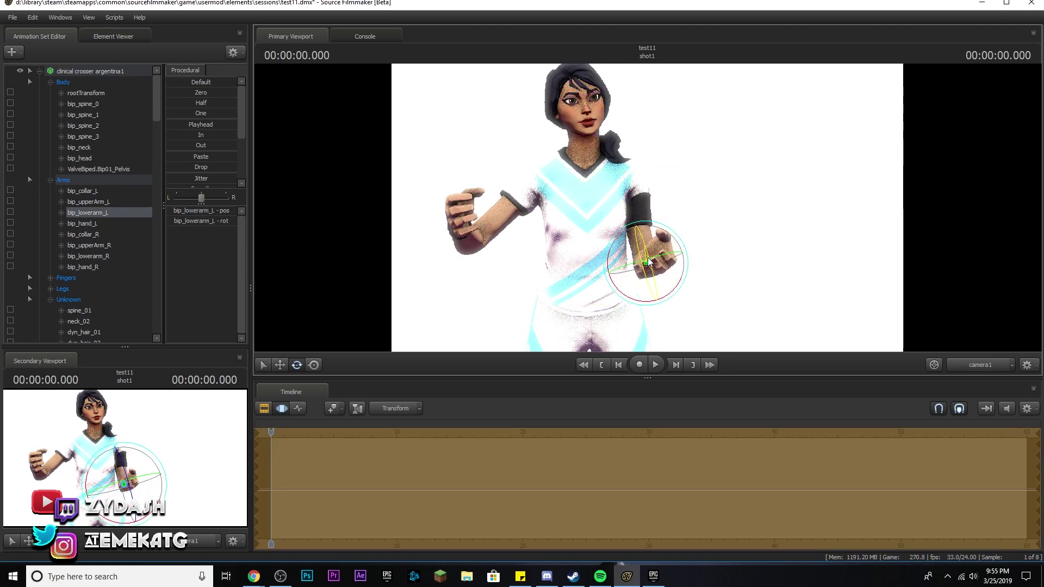
{"action": "key", "text": "ctrl+z"}
{"action": "key", "text": "ctrl+z"}
{"action": "key", "text": "ctrl+z"}
{"action": "key", "text": "ctrl+z"}
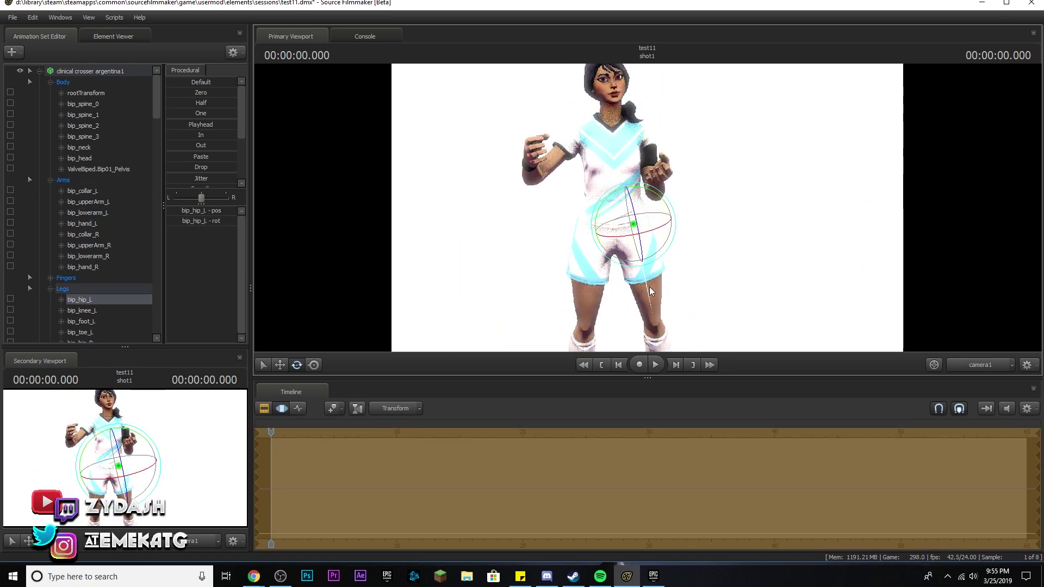
{"action": "key", "text": "ctrl+z"}
{"action": "key", "text": "ctrl+z"}
{"action": "key", "text": "ctrl+z"}
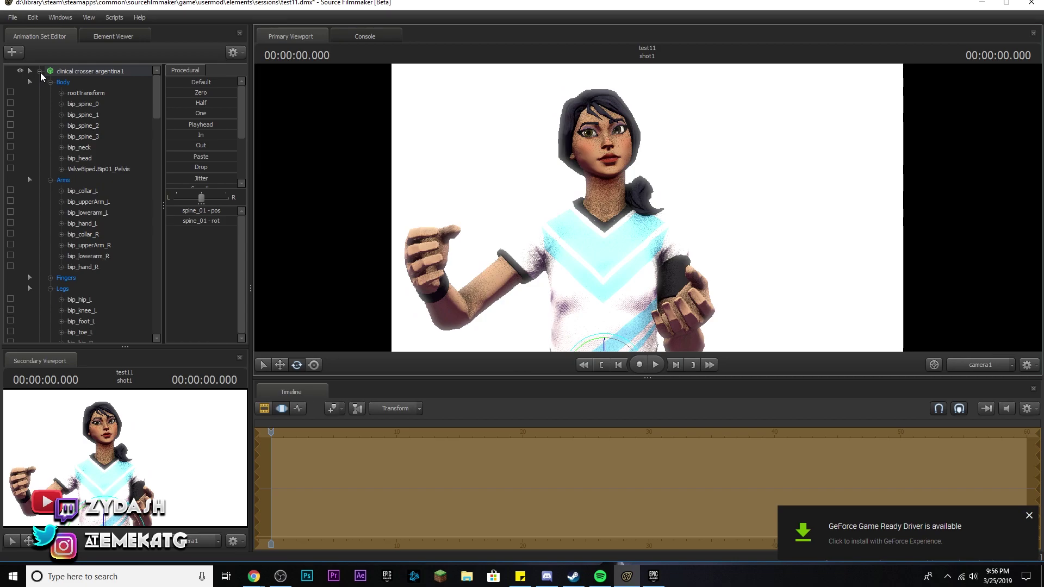
{"action": "key", "text": "ctrl+z"}
Step back through nine recent scene edits with repeated Ctrl+Z.
{"action": "key", "text": "ctrl+z"}
{"action": "key", "text": "ctrl+z"}
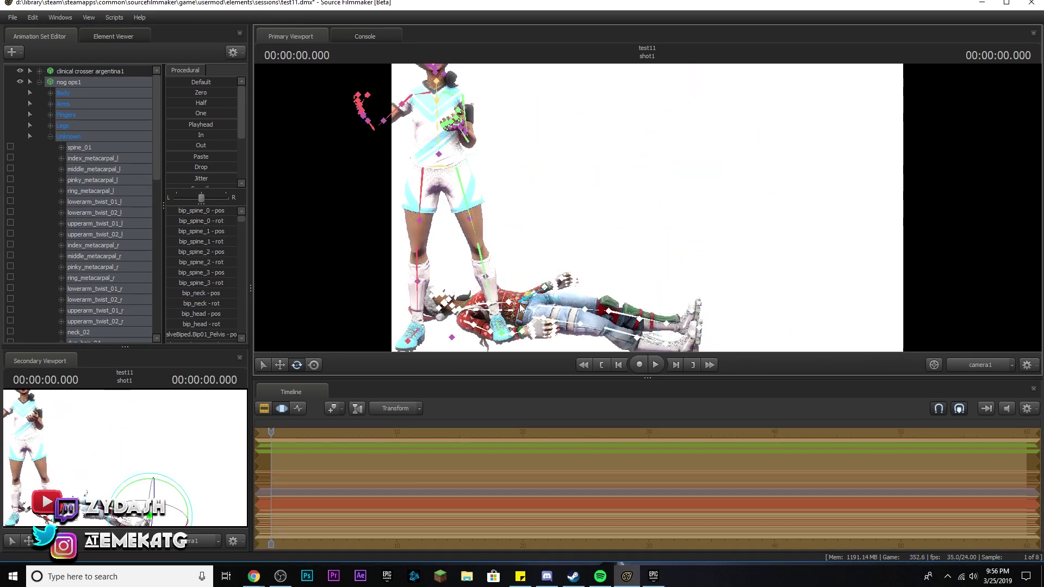
{"action": "key", "text": "ctrl+z"}
{"action": "key", "text": "ctrl+z"}
{"action": "key", "text": "ctrl+z"}
{"action": "key", "text": "ctrl+z"}
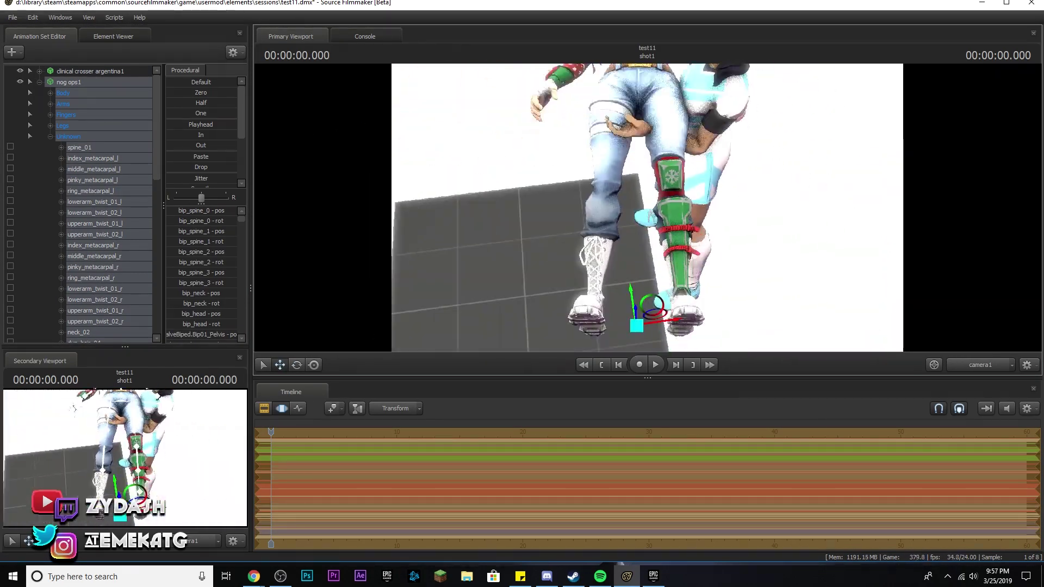
{"action": "key", "text": "ctrl+z"}
{"action": "key", "text": "ctrl+z"}
{"action": "key", "text": "ctrl+z"}
{"action": "key", "text": "ctrl+z"}
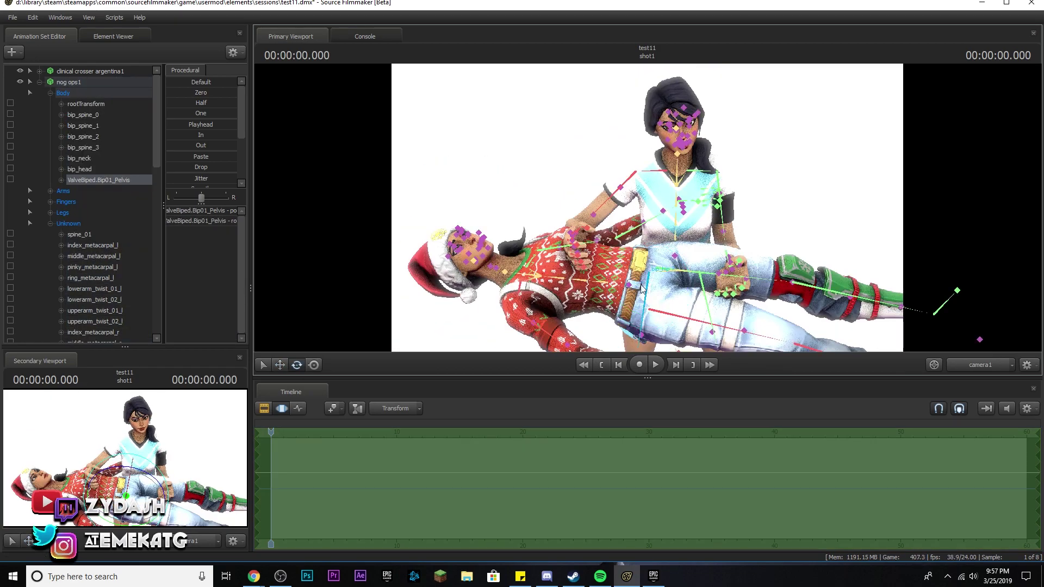
{"action": "key", "text": "ctrl+z"}
{"action": "key", "text": "ctrl+z"}
{"action": "key", "text": "ctrl+z"}
{"action": "key", "text": "ctrl+z"}
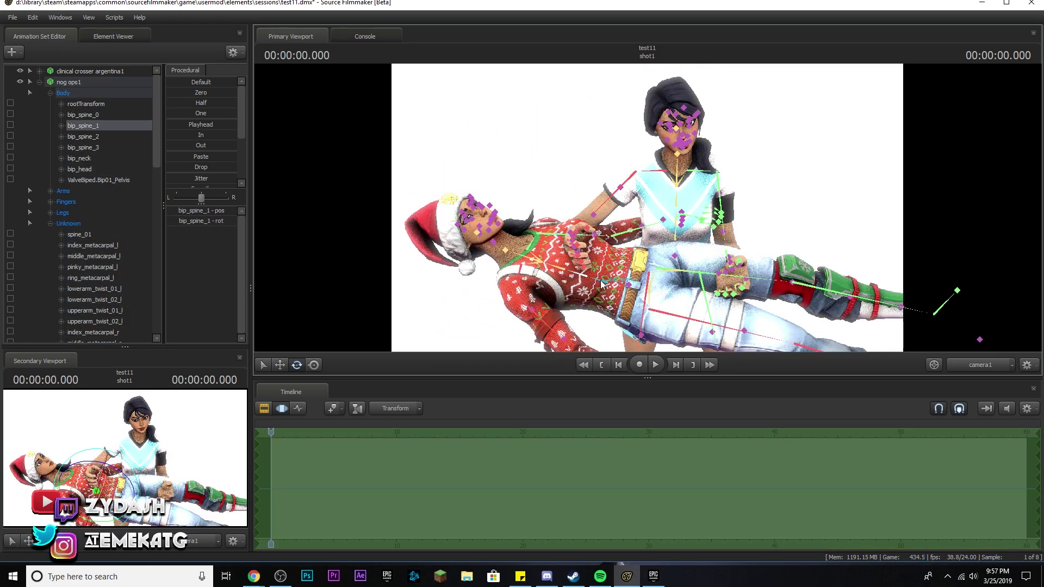
{"action": "key", "text": "ctrl+z"}
{"action": "key", "text": "ctrl+z"}
{"action": "key", "text": "ctrl+z"}
{"action": "key", "text": "ctrl+z"}
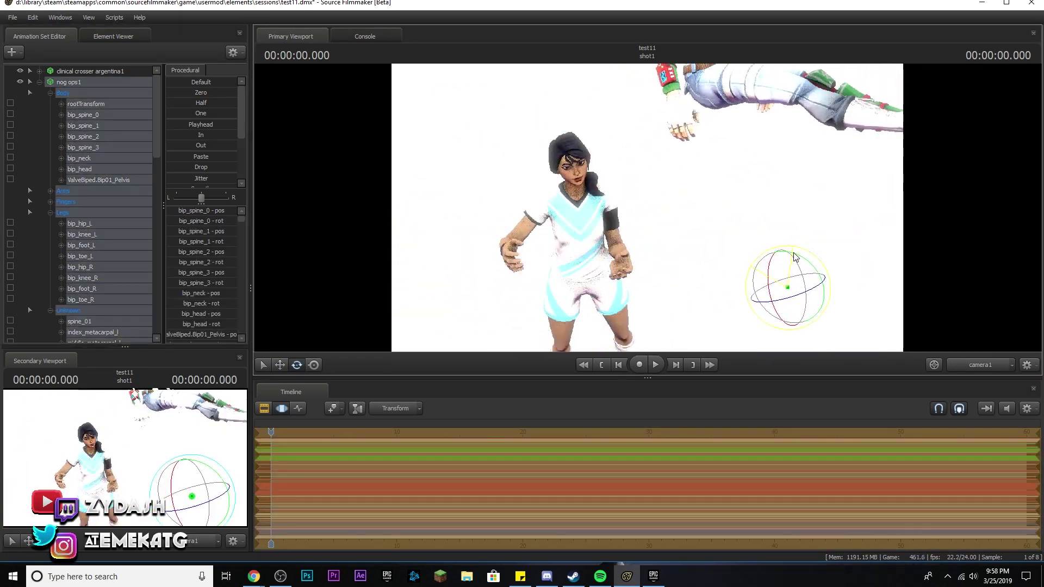
{"action": "key", "text": "ctrl+z"}
{"action": "key", "text": "ctrl+z"}
{"action": "key", "text": "ctrl+z"}
{"action": "key", "text": "ctrl+z"}
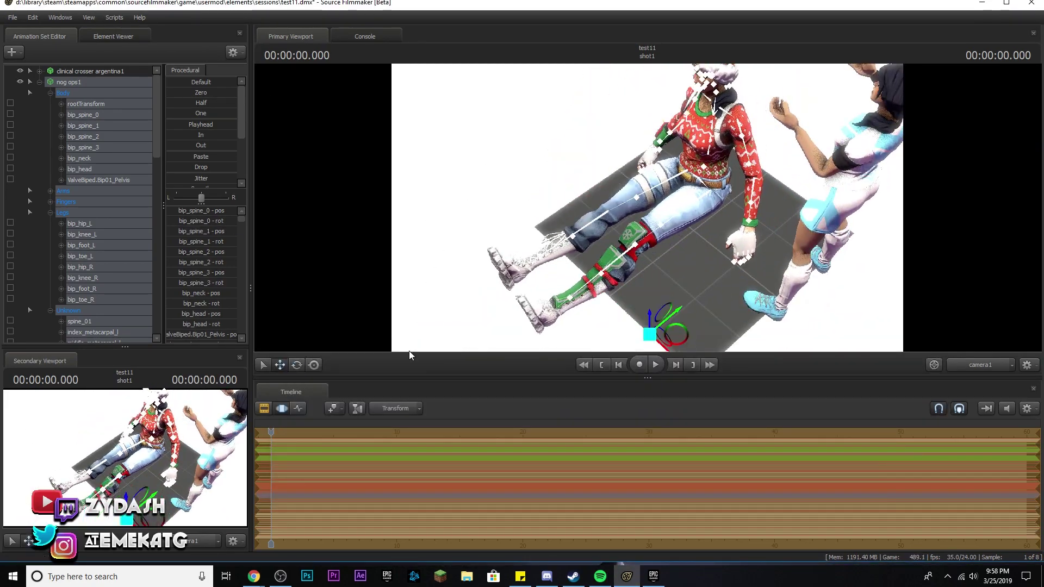
{"action": "key", "text": "ctrl+z"}
{"action": "key", "text": "ctrl+z"}
{"action": "key", "text": "ctrl+z"}
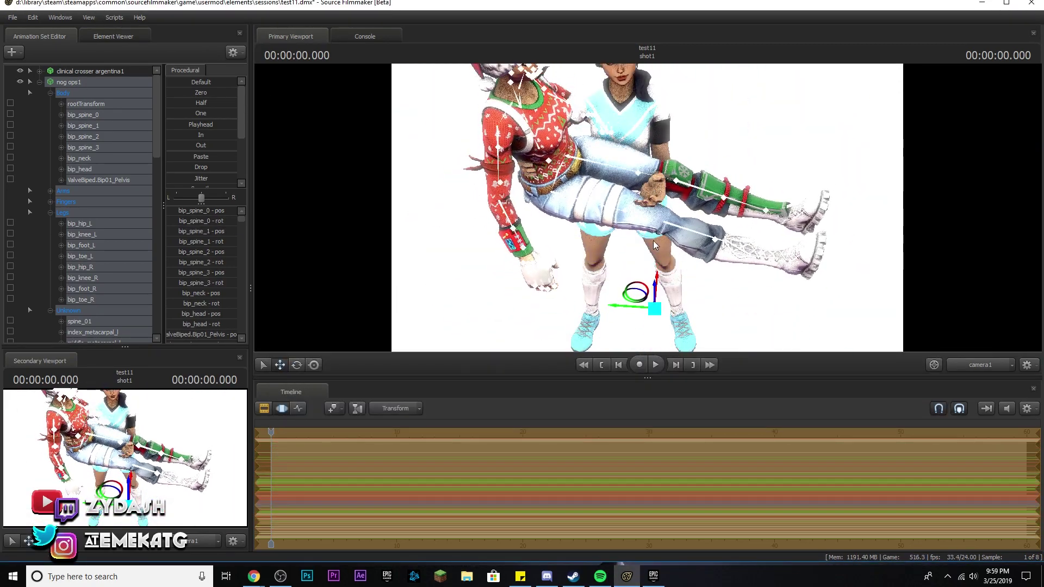
{"action": "key", "text": "ctrl+z"}
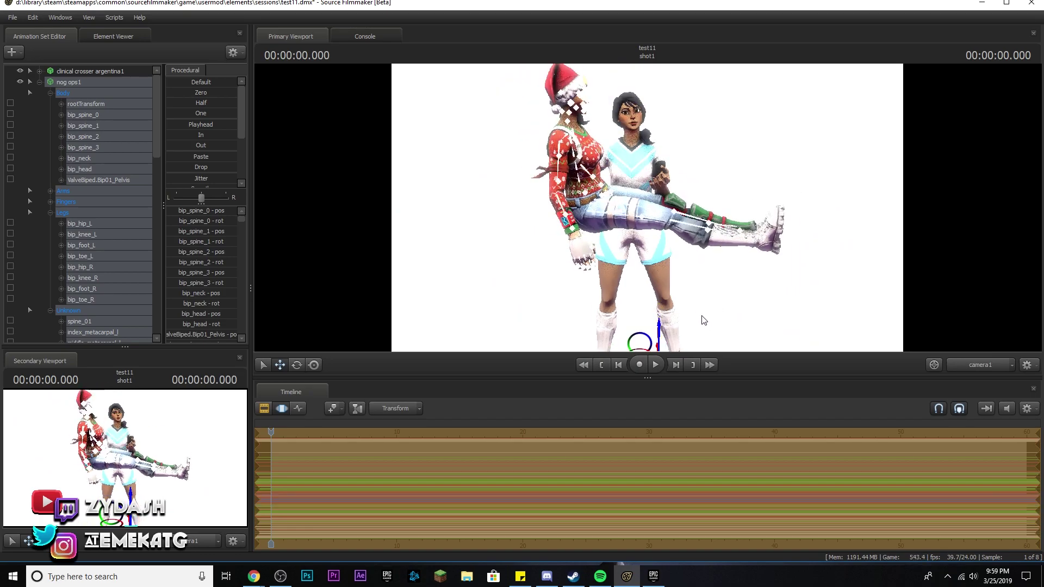
{"action": "key", "text": "ctrl+z"}
{"action": "key", "text": "ctrl+z"}
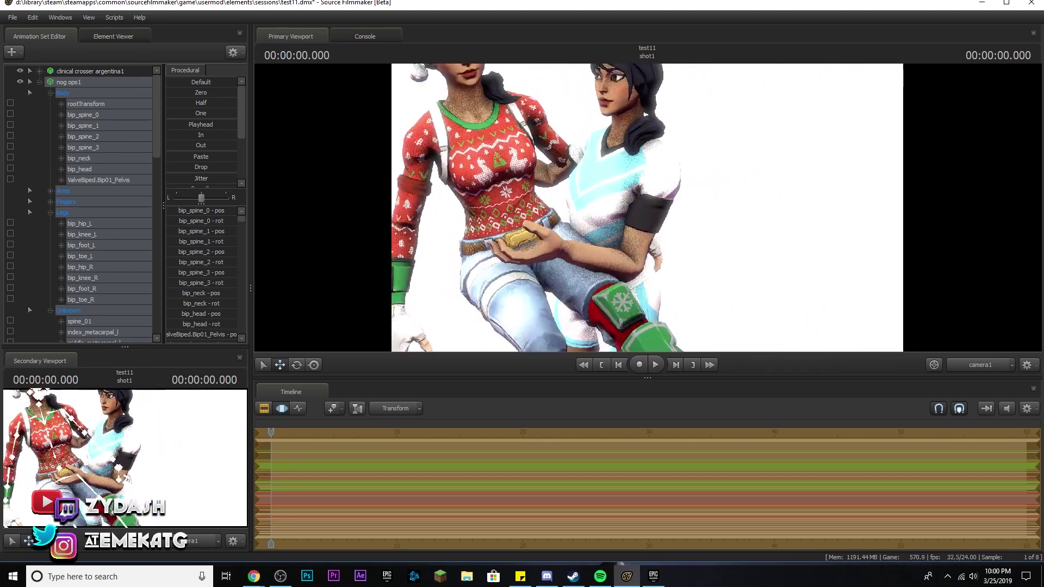
{"action": "key", "text": "ctrl+z"}
Undo six further pose edits on the nog ops character.
{"action": "key", "text": "ctrl+z"}
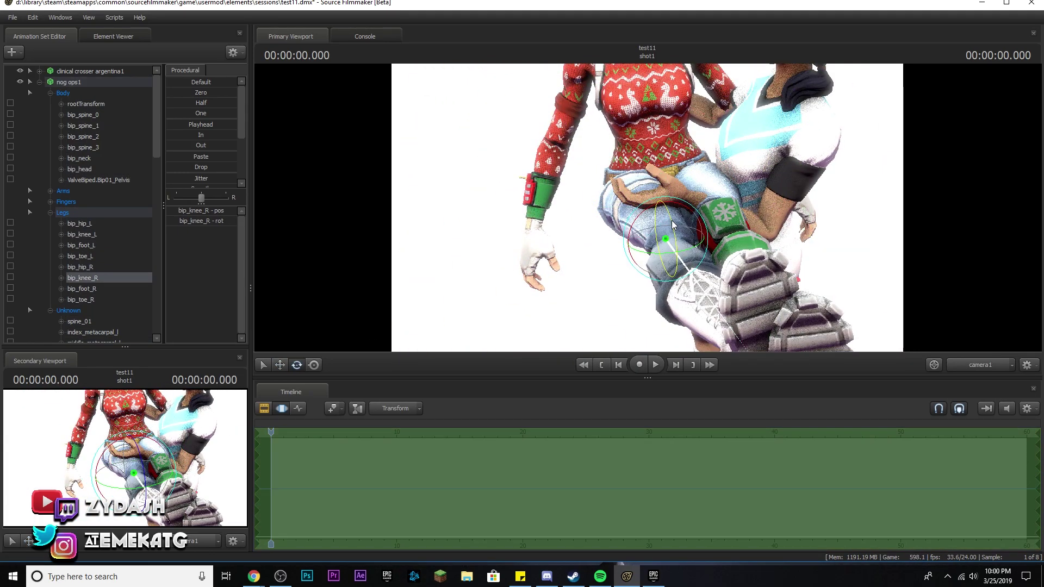
{"action": "key", "text": "ctrl+z"}
{"action": "key", "text": "ctrl+z"}
{"action": "key", "text": "ctrl+z"}
{"action": "key", "text": "ctrl+z"}
{"action": "key", "text": "ctrl+z"}
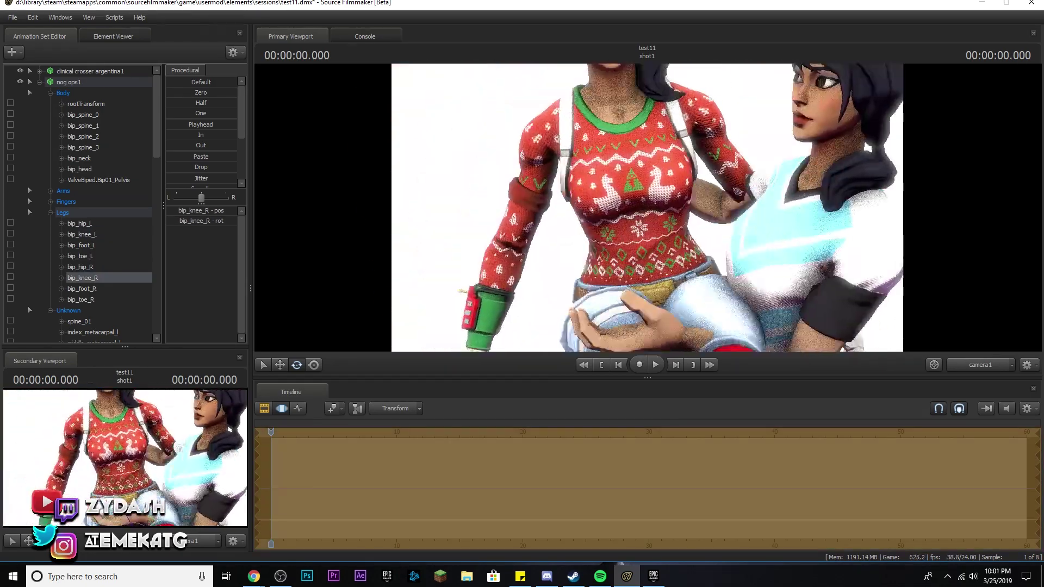
{"action": "key", "text": "ctrl+z"}
{"action": "key", "text": "ctrl+z"}
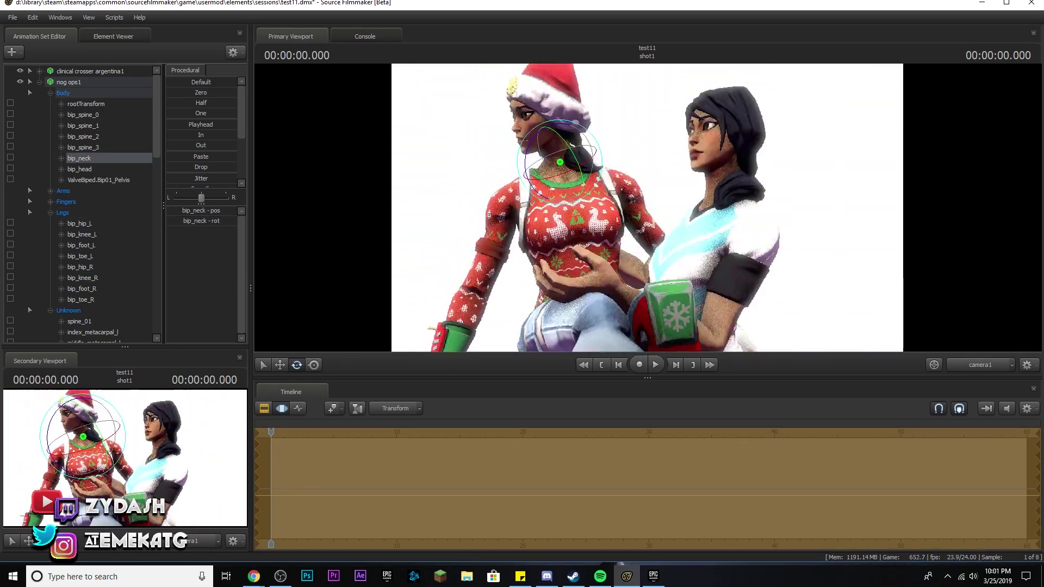
{"action": "key", "text": "ctrl+z"}
{"action": "key", "text": "ctrl+z"}
{"action": "key", "text": "ctrl+z"}
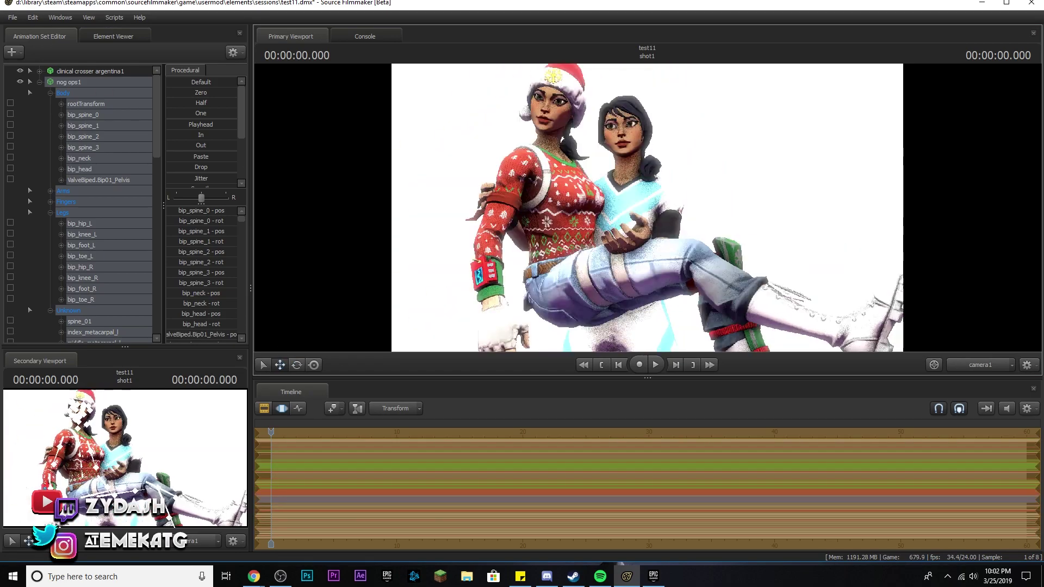
{"action": "key", "text": "ctrl+z"}
{"action": "key", "text": "ctrl+z"}
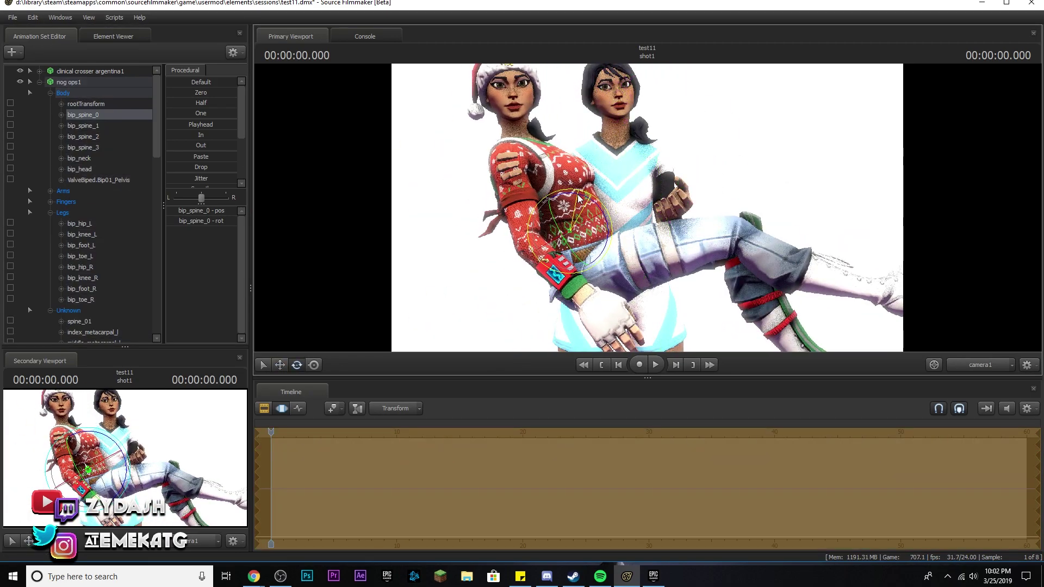
{"action": "key", "text": "ctrl+z"}
{"action": "key", "text": "ctrl+z"}
{"action": "key", "text": "ctrl+z"}
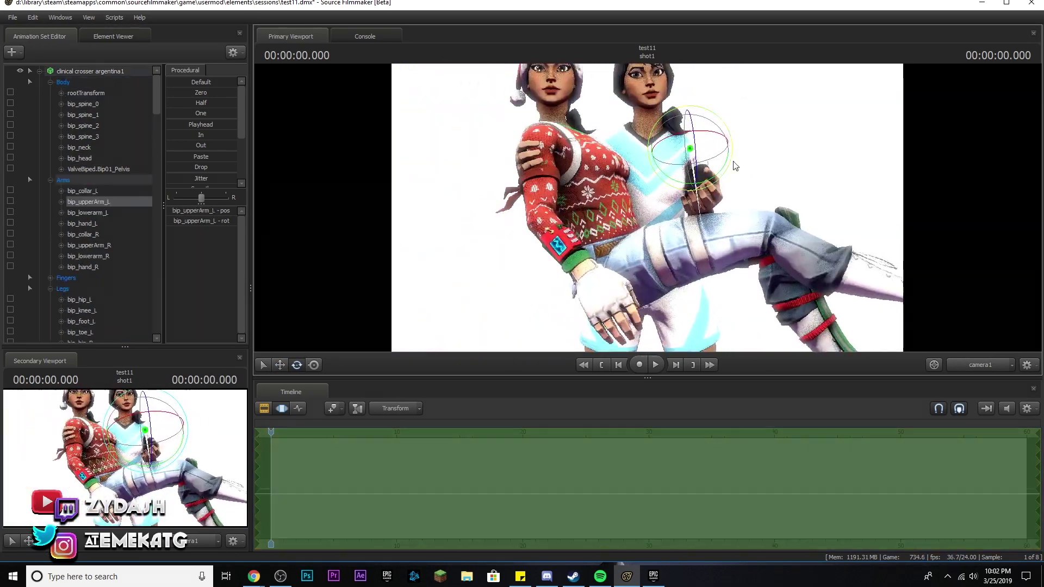
{"action": "key", "text": "ctrl+z"}
Undo the last six arm and upper-arm rotations on the characters.
{"action": "key", "text": "ctrl+z"}
{"action": "key", "text": "ctrl+z"}
{"action": "key", "text": "ctrl+z"}
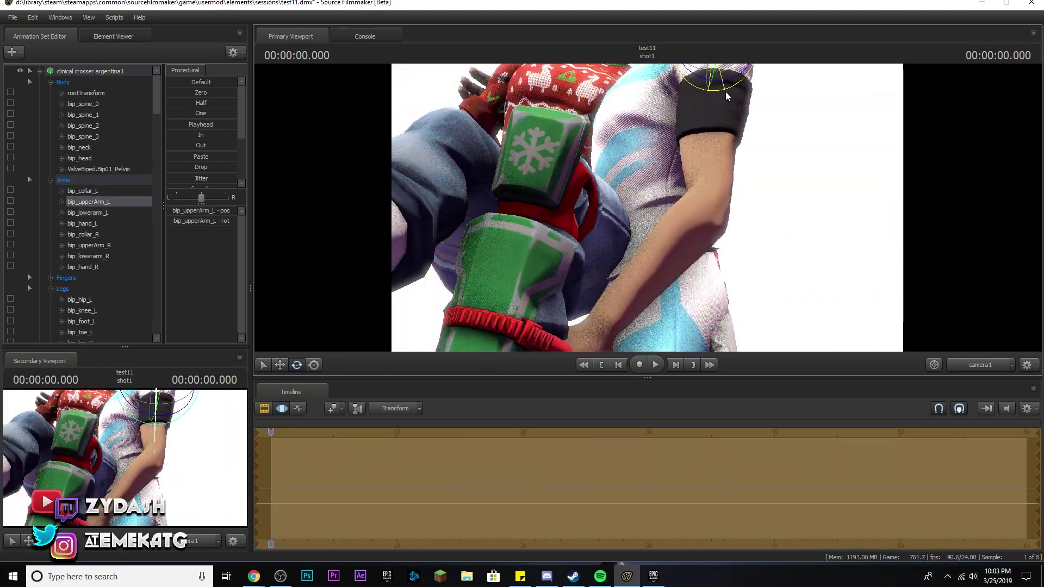
{"action": "key", "text": "ctrl+z"}
{"action": "key", "text": "ctrl+z"}
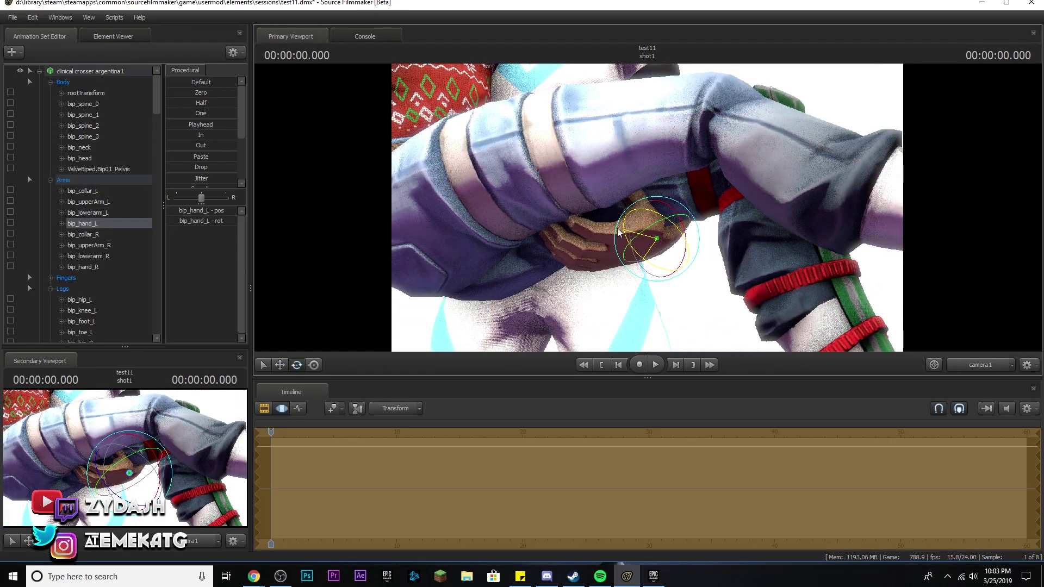
{"action": "key", "text": "ctrl+z"}
{"action": "key", "text": "ctrl+z"}
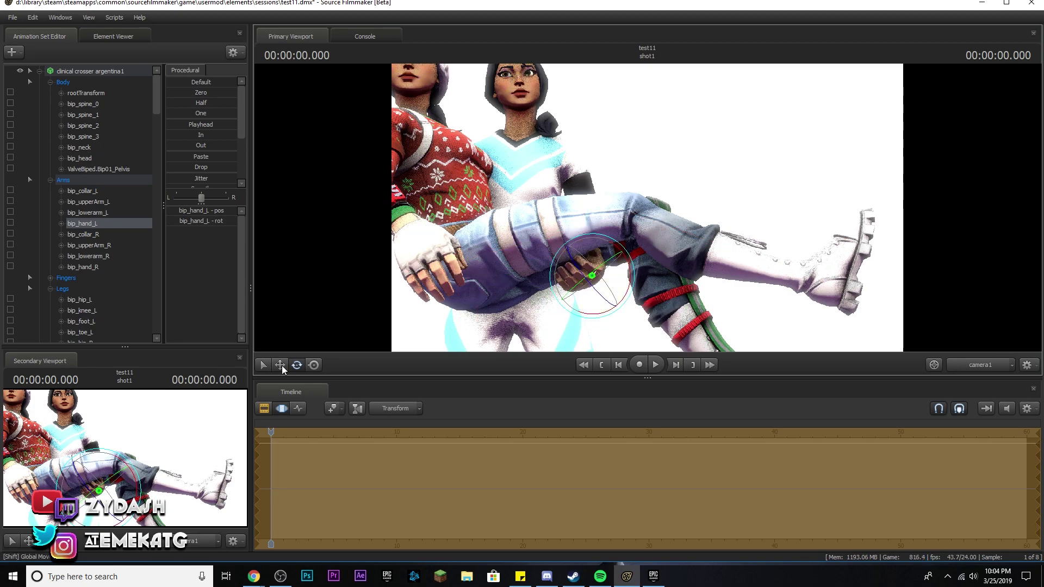
{"action": "key", "text": "ctrl+z"}
{"action": "key", "text": "ctrl+z"}
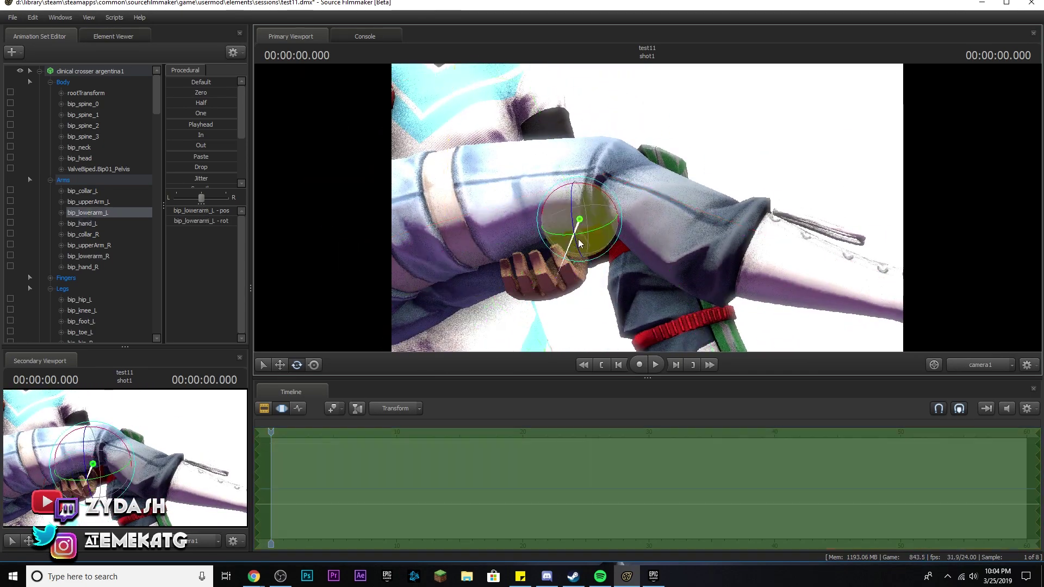
{"action": "key", "text": "ctrl+z"}
{"action": "key", "text": "ctrl+z"}
{"action": "key", "text": "ctrl+z"}
{"action": "key", "text": "ctrl+z"}
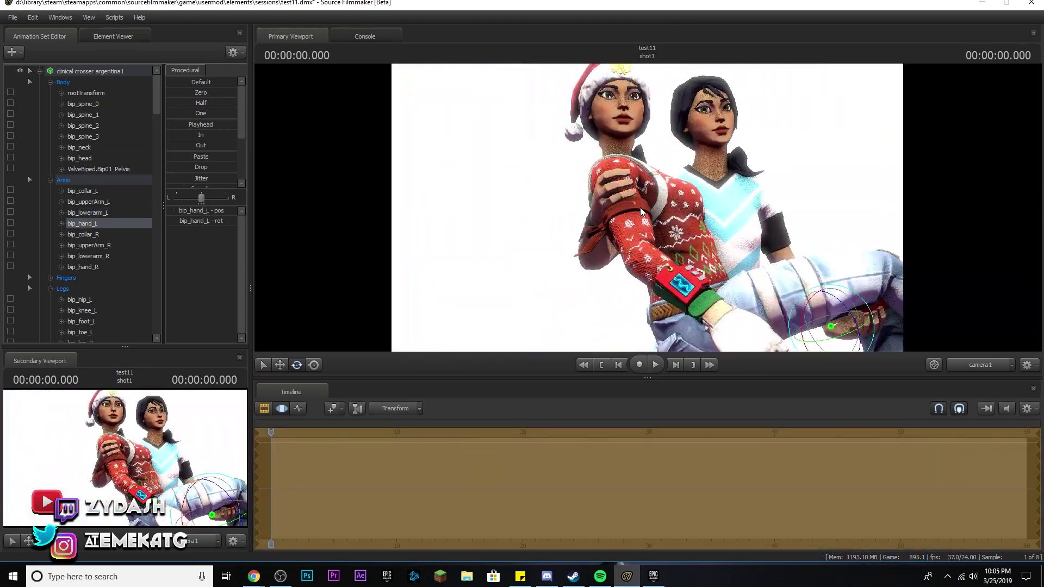
{"action": "key", "text": "ctrl+z"}
{"action": "key", "text": "ctrl+z"}
{"action": "key", "text": "ctrl+z"}
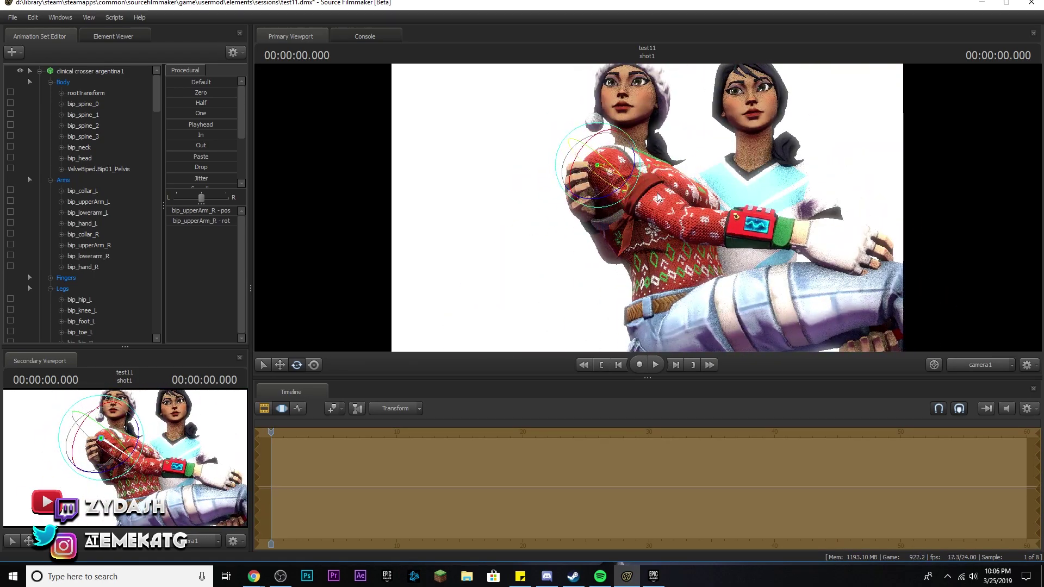
{"action": "key", "text": "ctrl+z"}
Undo the upper arm, forearm and hand rotations on both arms.
{"action": "key", "text": "ctrl+z"}
{"action": "key", "text": "ctrl+z"}
{"action": "key", "text": "ctrl+z"}
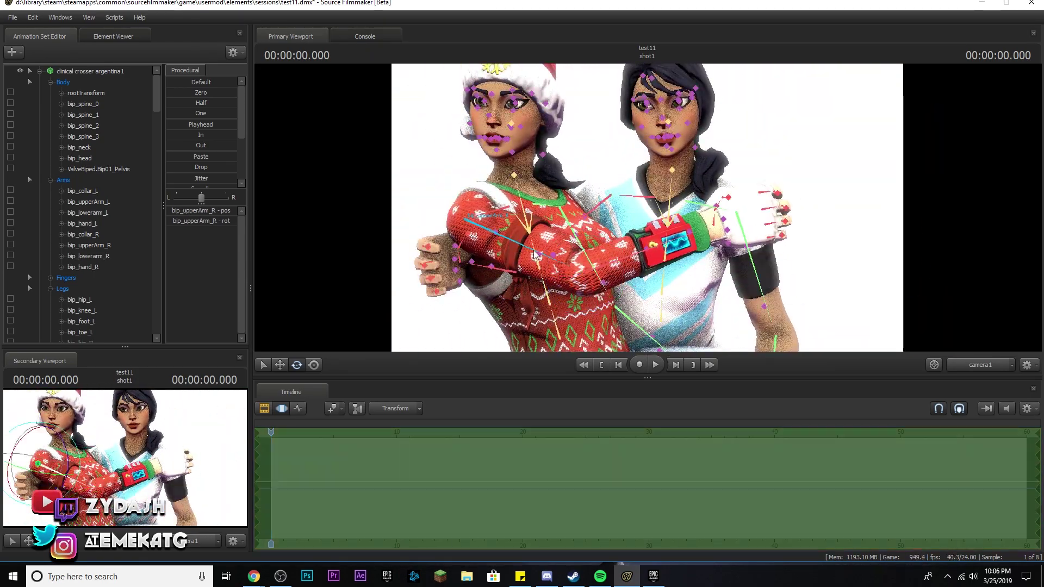
{"action": "key", "text": "ctrl+z"}
{"action": "key", "text": "ctrl+z"}
{"action": "key", "text": "ctrl+z"}
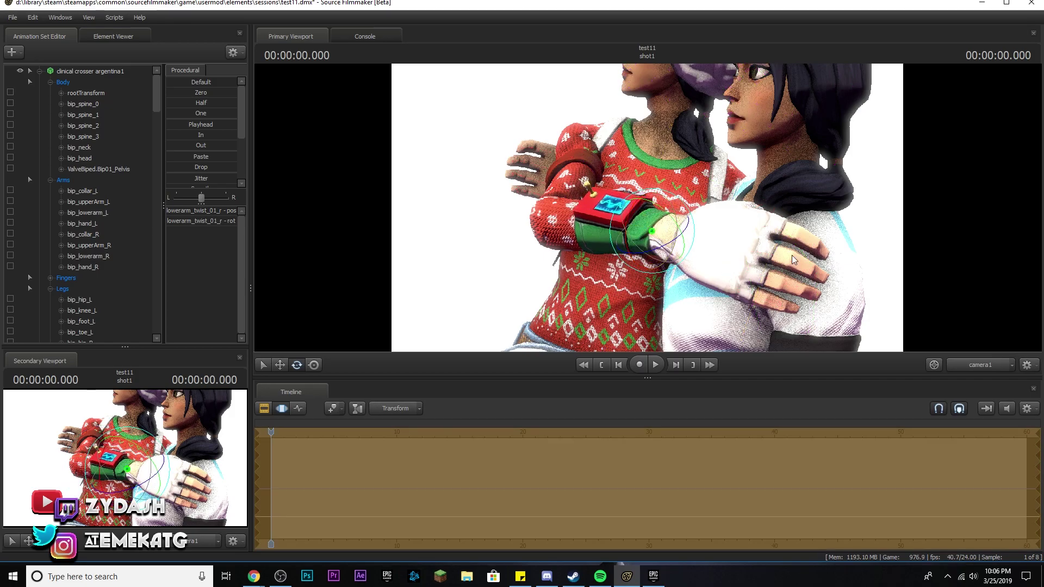
{"action": "key", "text": "ctrl+z"}
{"action": "key", "text": "ctrl+z"}
{"action": "key", "text": "ctrl+z"}
{"action": "key", "text": "ctrl+z"}
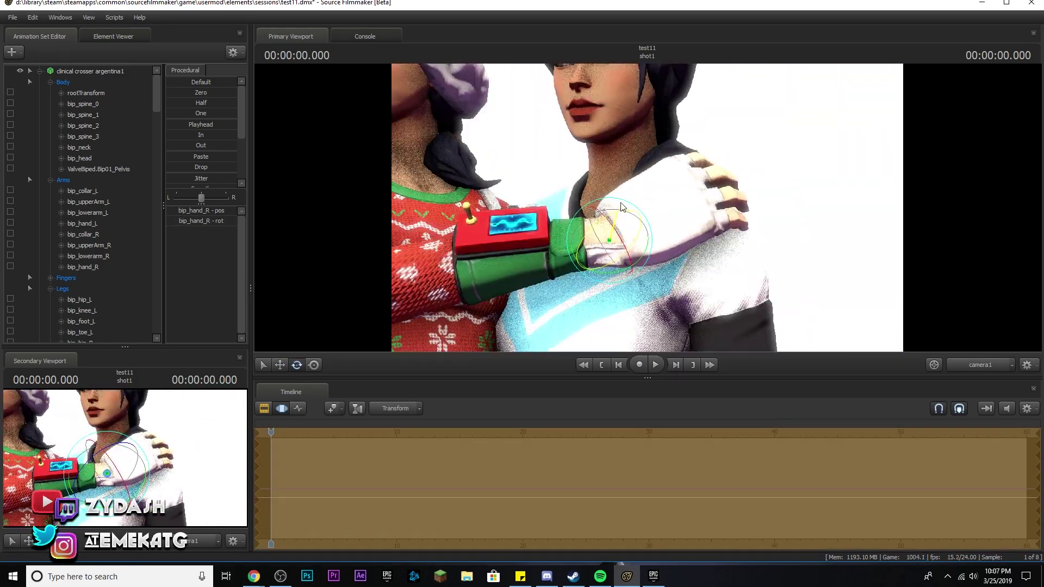
{"action": "key", "text": "ctrl+z"}
{"action": "key", "text": "ctrl+z"}
{"action": "key", "text": "ctrl+z"}
{"action": "key", "text": "ctrl+z"}
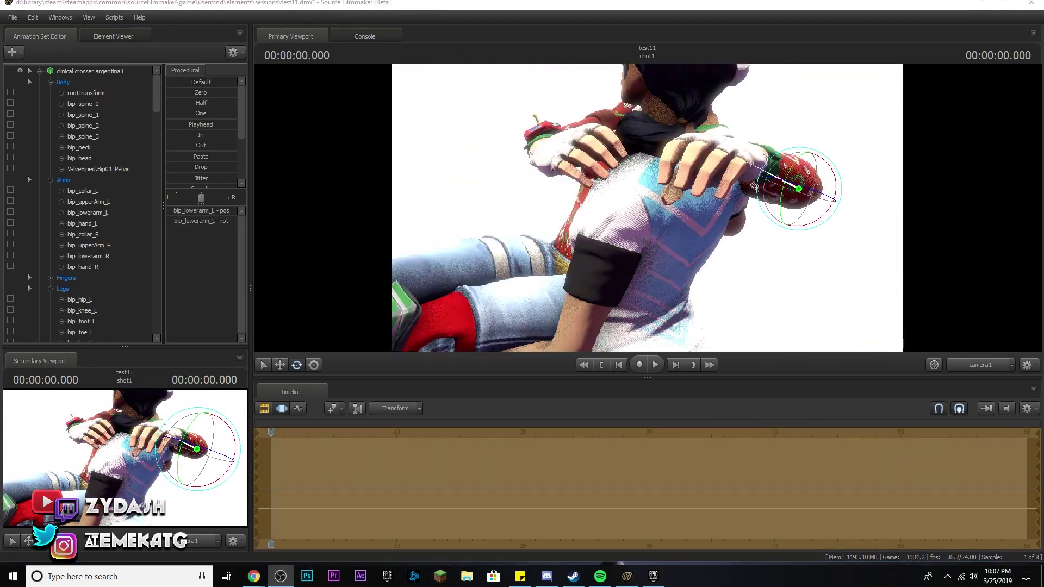
{"action": "key", "text": "ctrl+z"}
{"action": "key", "text": "ctrl+z"}
{"action": "key", "text": "ctrl+z"}
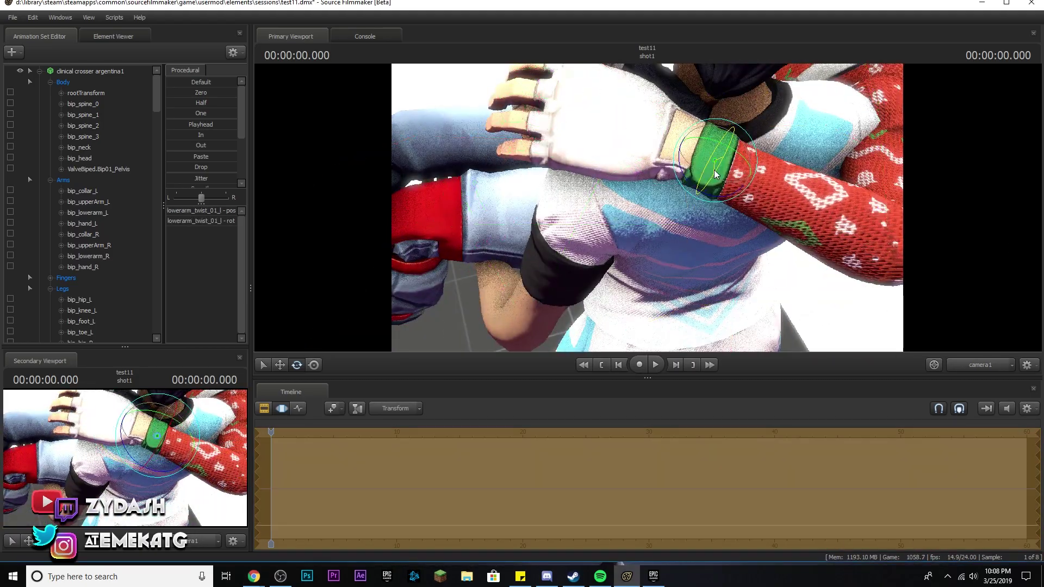
{"action": "key", "text": "ctrl+z"}
{"action": "key", "text": "ctrl+z"}
{"action": "key", "text": "ctrl+z"}
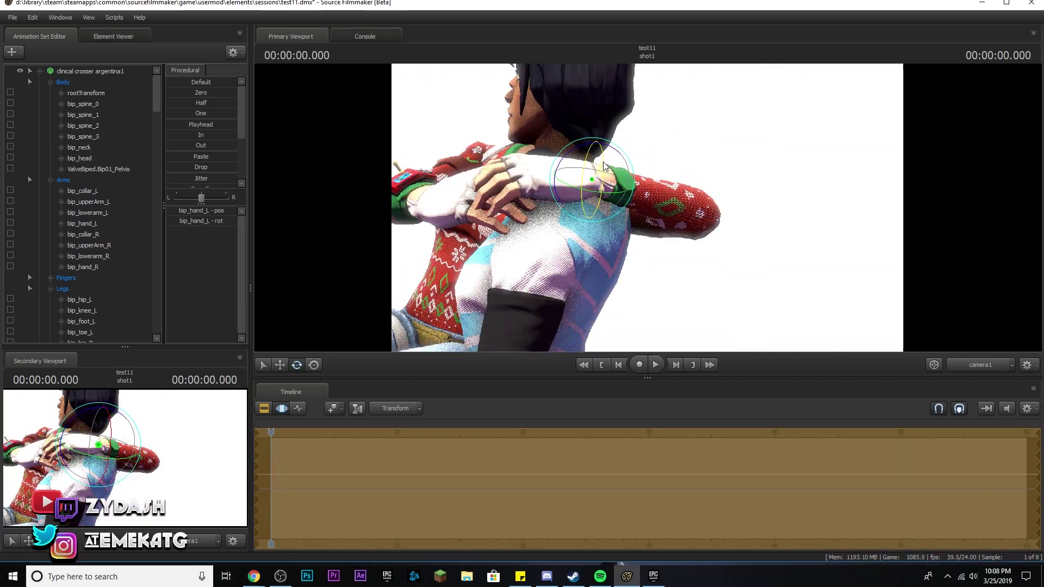
{"action": "key", "text": "ctrl+z"}
{"action": "key", "text": "ctrl+z"}
{"action": "key", "text": "ctrl+z"}
{"action": "key", "text": "ctrl+z"}
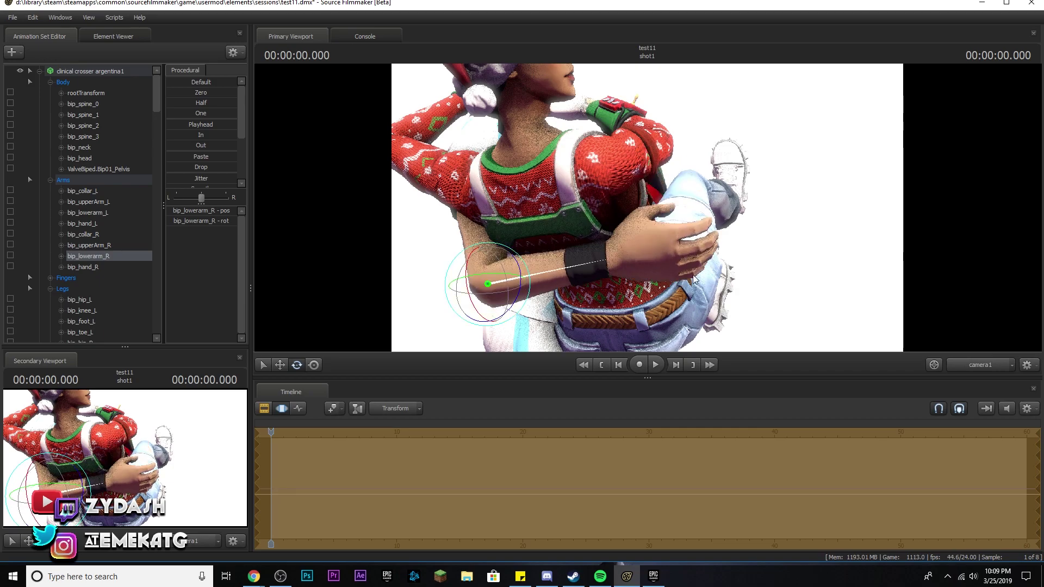
{"action": "key", "text": "ctrl+z"}
{"action": "key", "text": "ctrl+z"}
{"action": "key", "text": "ctrl+z"}
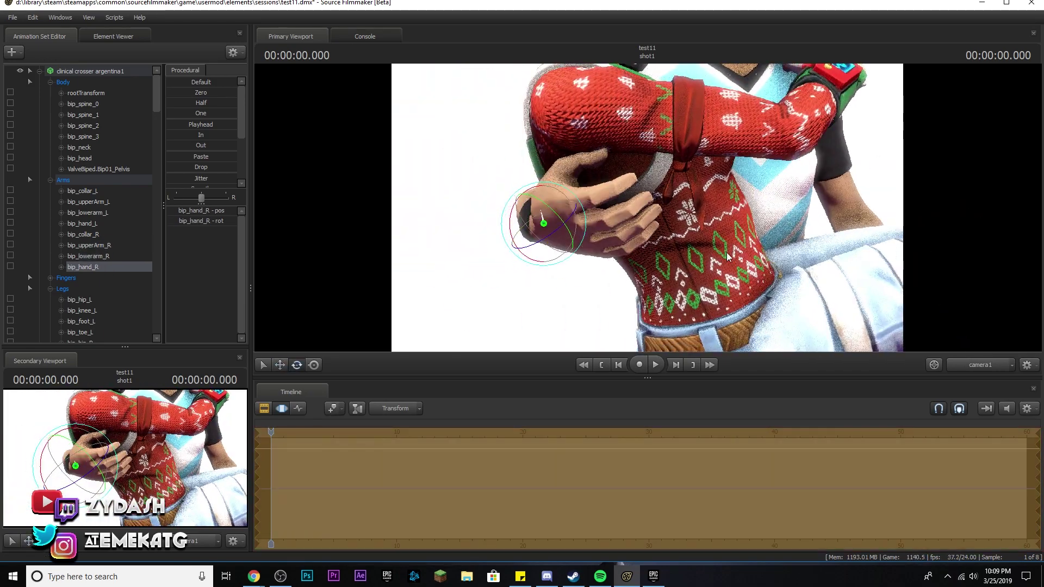
{"action": "key", "text": "ctrl+z"}
{"action": "key", "text": "ctrl+z"}
{"action": "key", "text": "ctrl+z"}
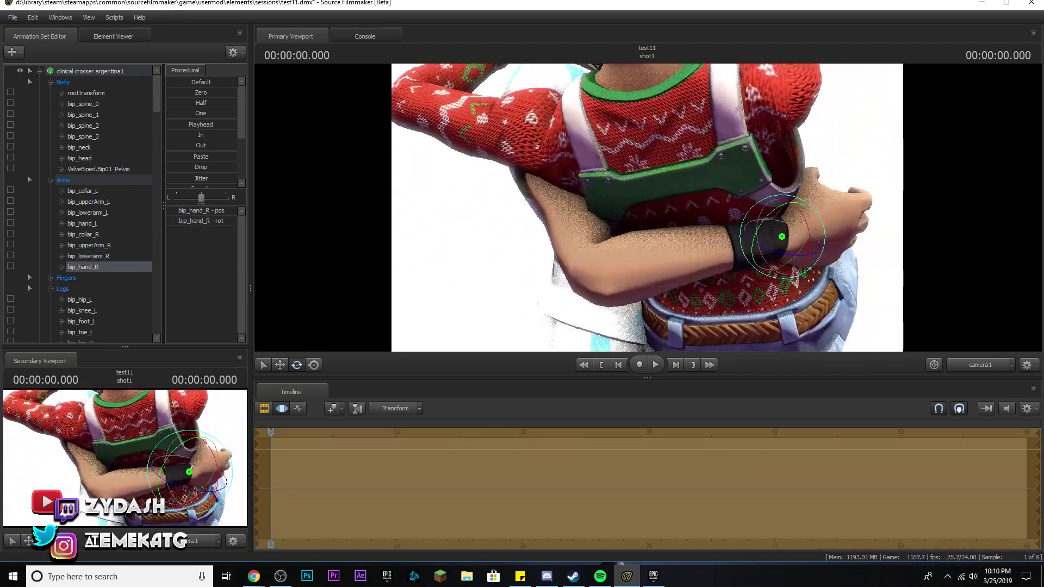
{"action": "key", "text": "ctrl+z"}
{"action": "key", "text": "ctrl+z"}
{"action": "key", "text": "ctrl+z"}
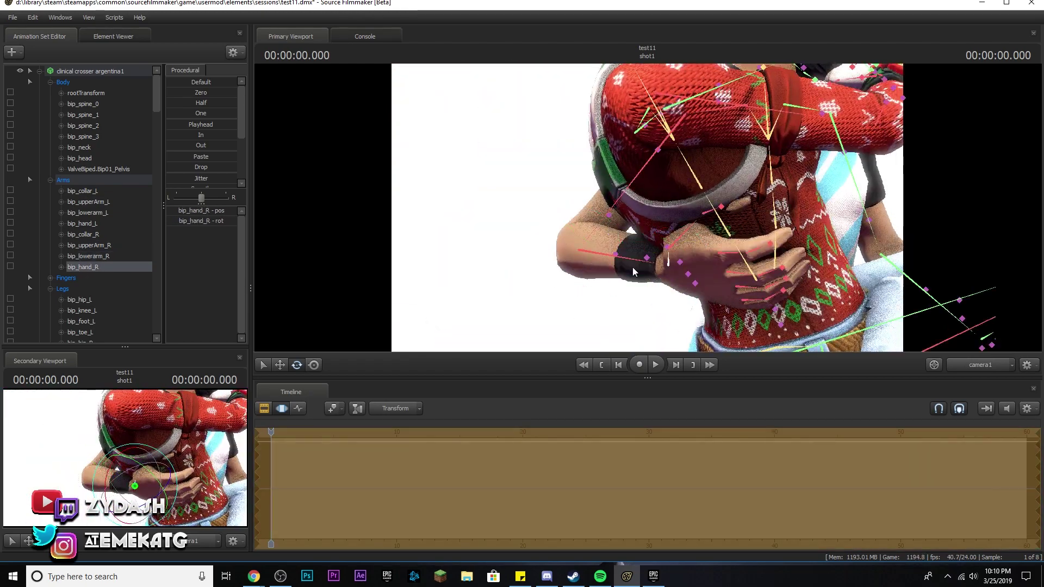
{"action": "key", "text": "ctrl+z"}
{"action": "key", "text": "ctrl+z"}
{"action": "key", "text": "ctrl+z"}
{"action": "key", "text": "ctrl+z"}
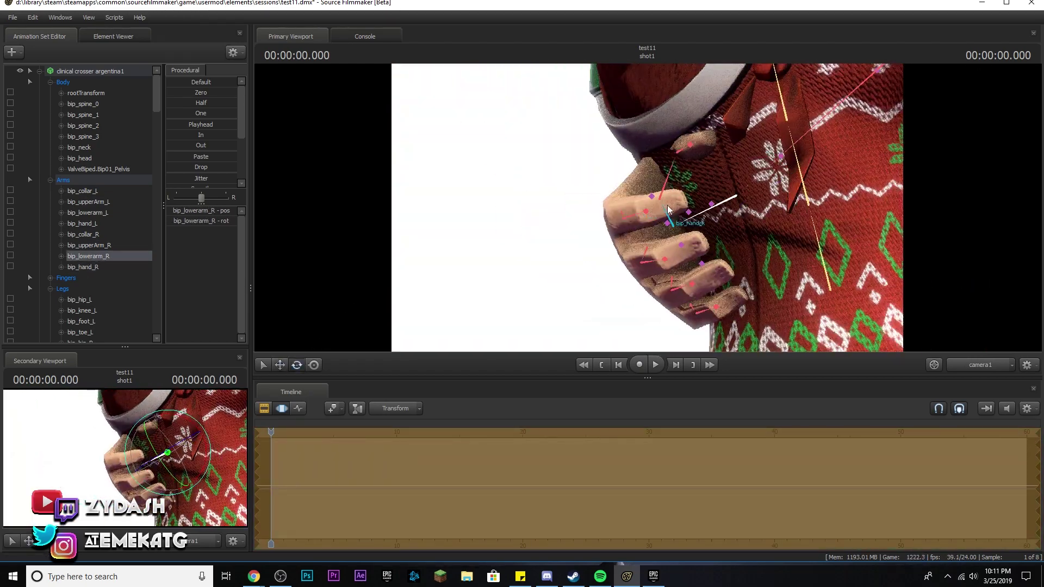
Undo the index, thumb, pinky and middle finger adjustments on both hands.
{"action": "key", "text": "ctrl+z"}
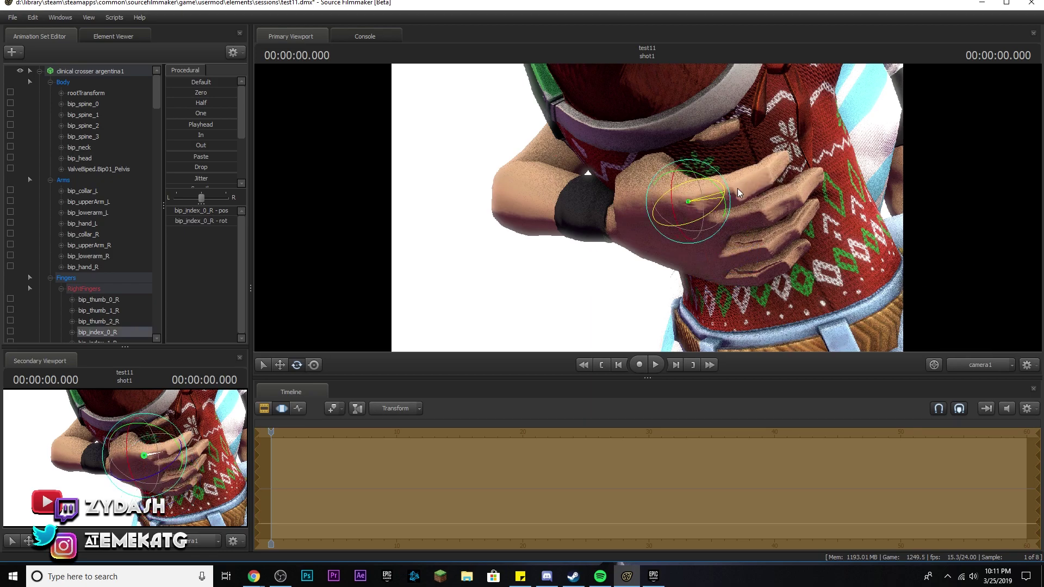
{"action": "key", "text": "ctrl+z"}
{"action": "key", "text": "ctrl+z"}
{"action": "key", "text": "ctrl+z"}
{"action": "key", "text": "ctrl+z"}
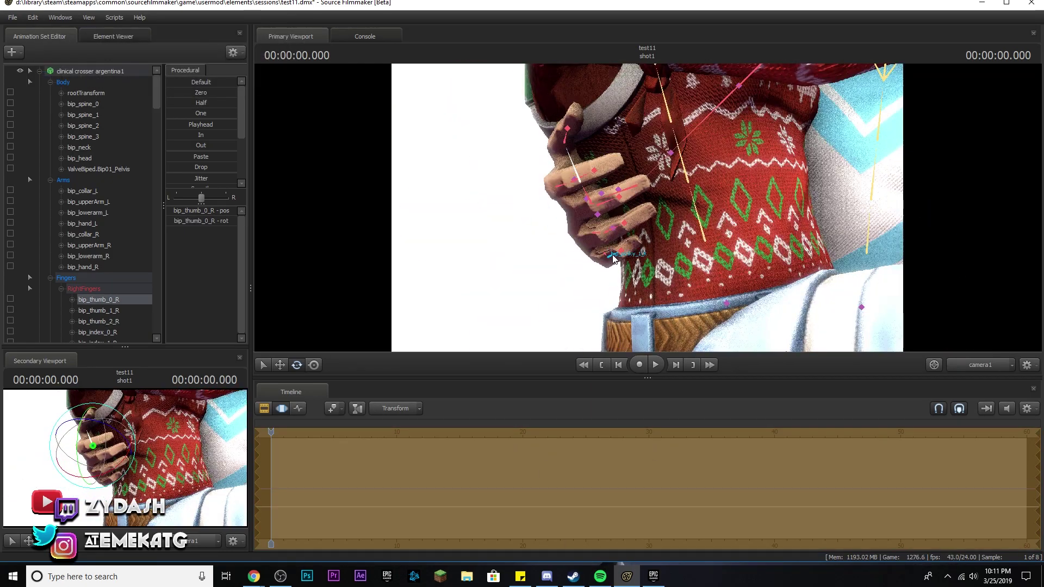
{"action": "key", "text": "ctrl+z"}
{"action": "key", "text": "ctrl+z"}
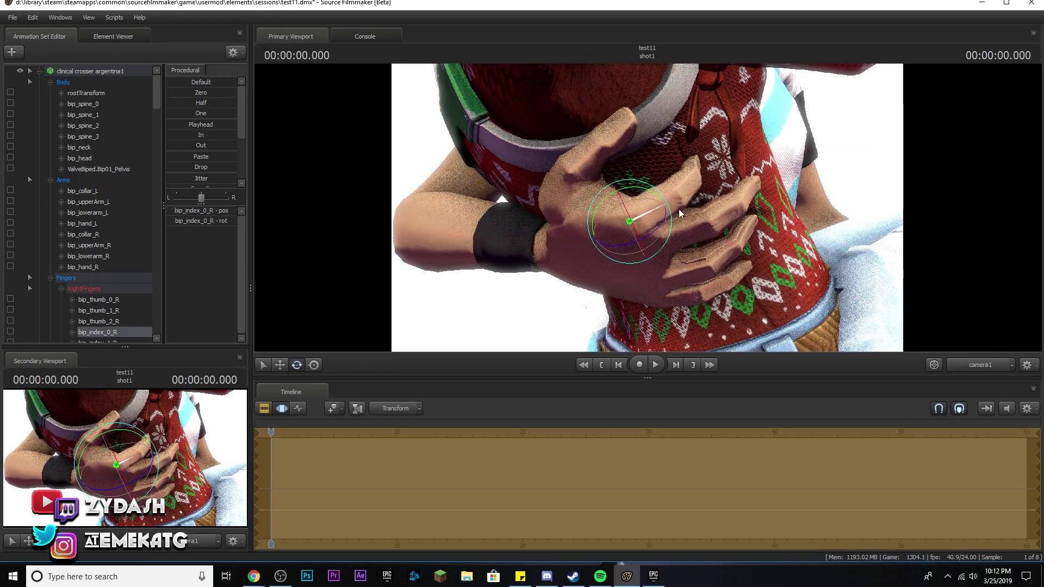
{"action": "key", "text": "ctrl+z"}
{"action": "key", "text": "ctrl+z"}
{"action": "key", "text": "ctrl+z"}
{"action": "key", "text": "ctrl+z"}
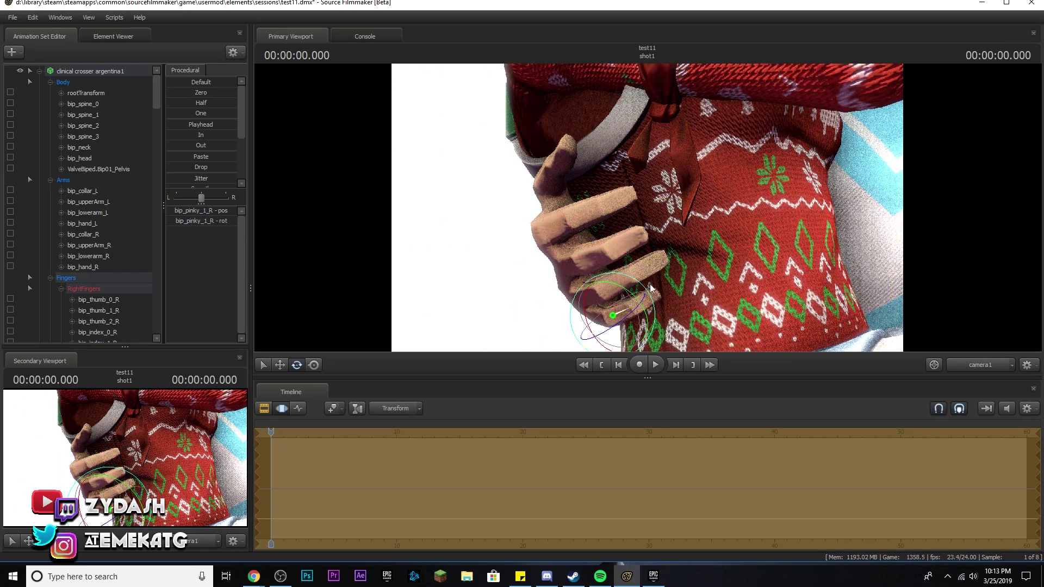
{"action": "key", "text": "ctrl+z"}
{"action": "key", "text": "ctrl+z"}
{"action": "key", "text": "ctrl+z"}
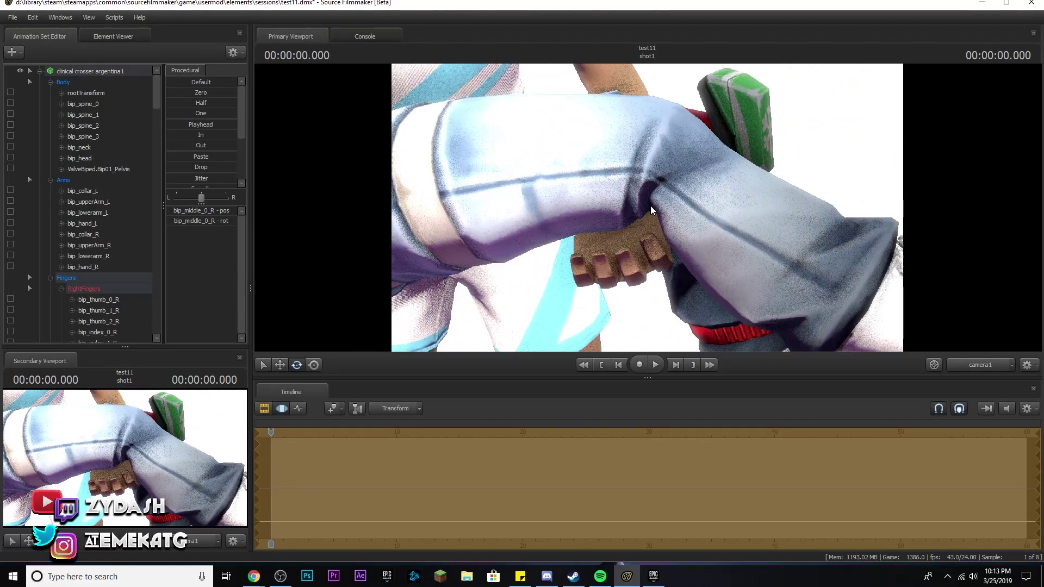
{"action": "key", "text": "ctrl+z"}
{"action": "key", "text": "ctrl+z"}
{"action": "key", "text": "ctrl+z"}
{"action": "key", "text": "ctrl+z"}
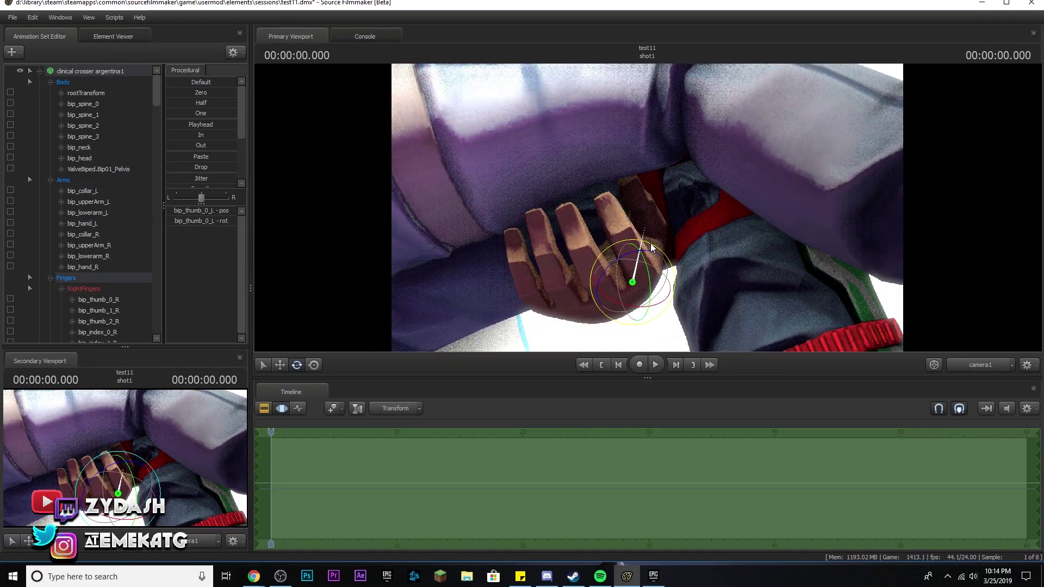
{"action": "key", "text": "ctrl+z"}
{"action": "key", "text": "ctrl+z"}
{"action": "key", "text": "ctrl+z"}
{"action": "key", "text": "ctrl+z"}
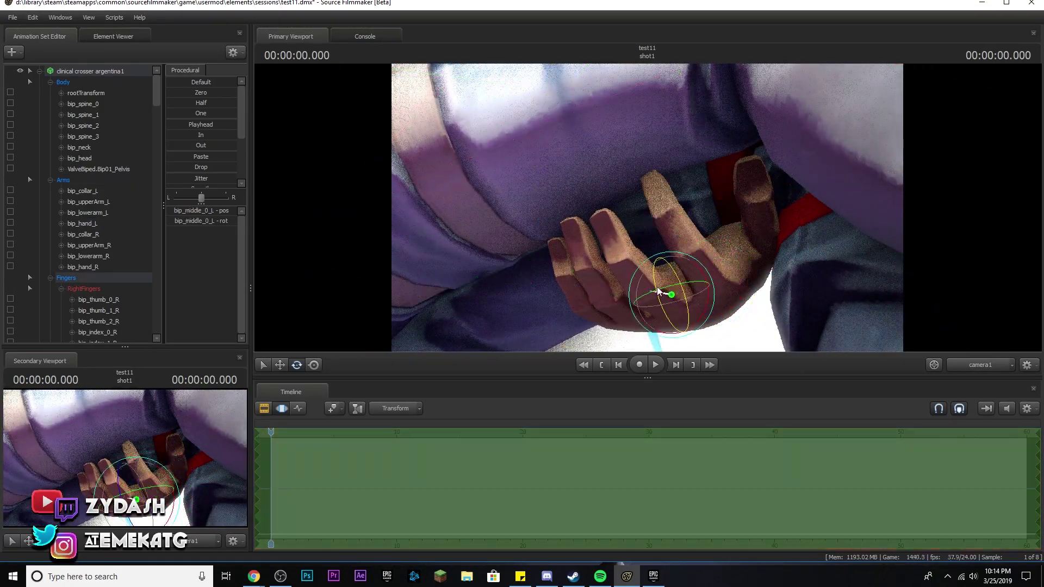
{"action": "key", "text": "ctrl+z"}
{"action": "key", "text": "ctrl+z"}
{"action": "key", "text": "ctrl+z"}
{"action": "key", "text": "ctrl+z"}
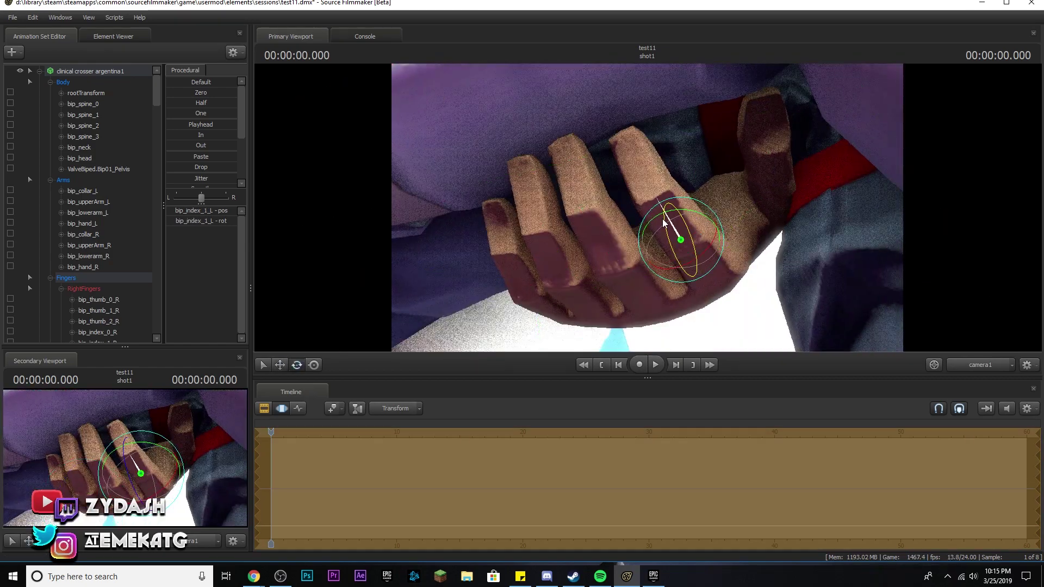
{"action": "key", "text": "ctrl+z"}
{"action": "key", "text": "ctrl+z"}
{"action": "key", "text": "ctrl+z"}
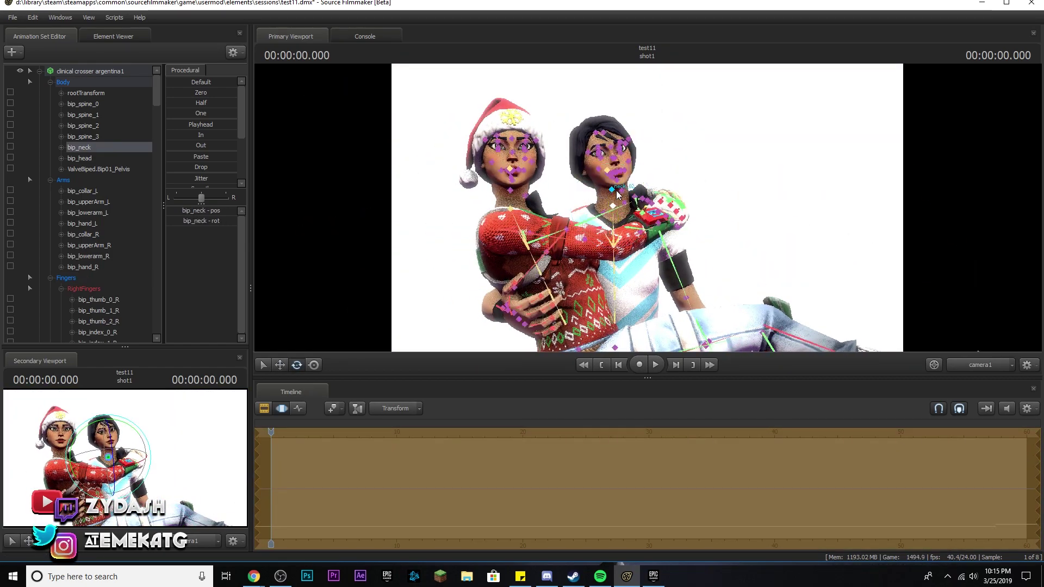
{"action": "key", "text": "ctrl+z"}
Undo the neck, eyebrow and both eyelid adjustments.
{"action": "key", "text": "ctrl+z"}
{"action": "key", "text": "ctrl+z"}
{"action": "key", "text": "ctrl+z"}
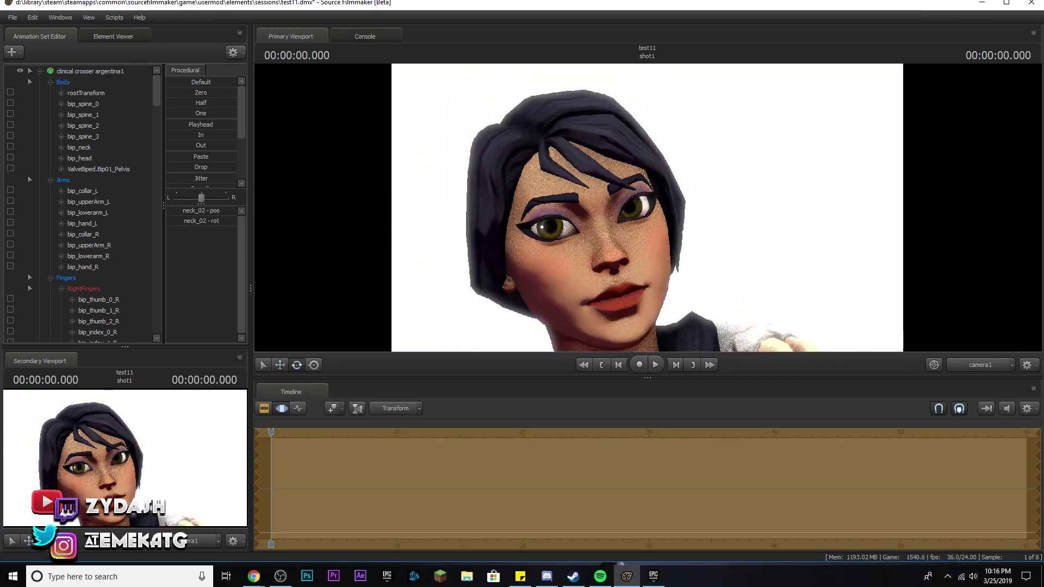
{"action": "key", "text": "ctrl+z"}
{"action": "key", "text": "ctrl+z"}
{"action": "key", "text": "ctrl+z"}
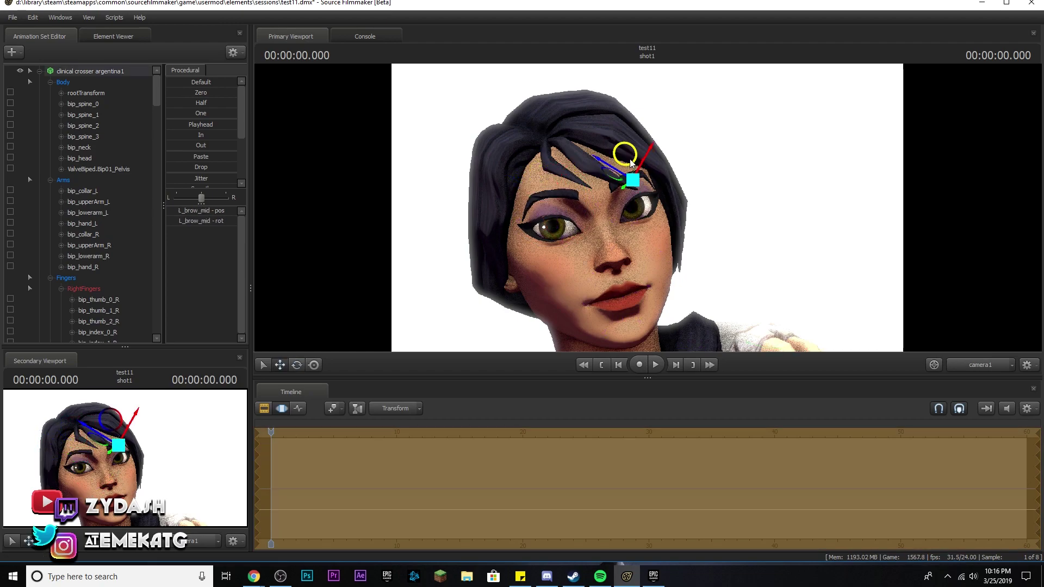
{"action": "key", "text": "ctrl+z"}
{"action": "key", "text": "ctrl+z"}
{"action": "key", "text": "ctrl+z"}
{"action": "key", "text": "ctrl+z"}
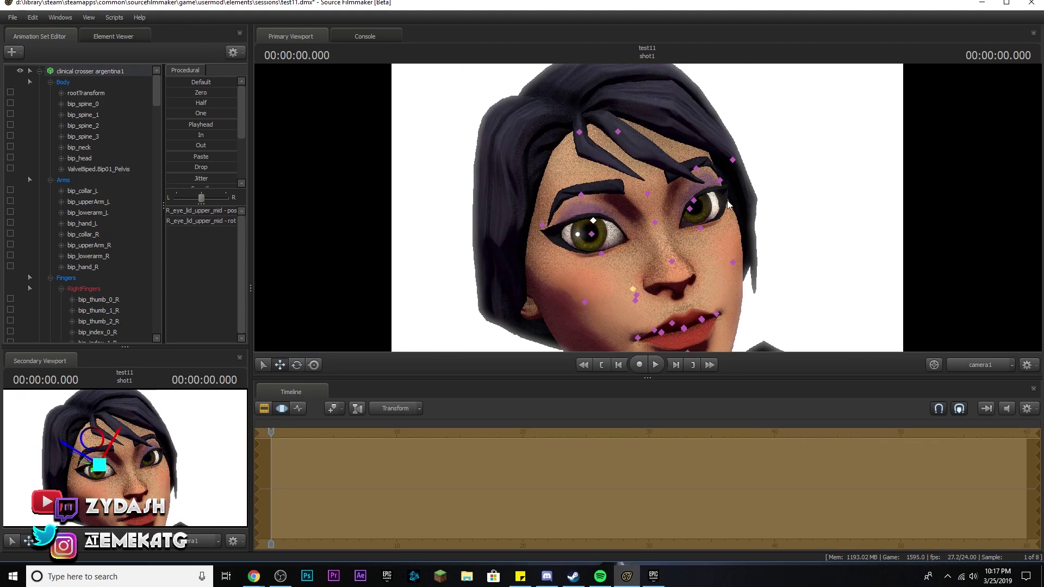
{"action": "key", "text": "ctrl+z"}
{"action": "key", "text": "ctrl+z"}
{"action": "key", "text": "ctrl+z"}
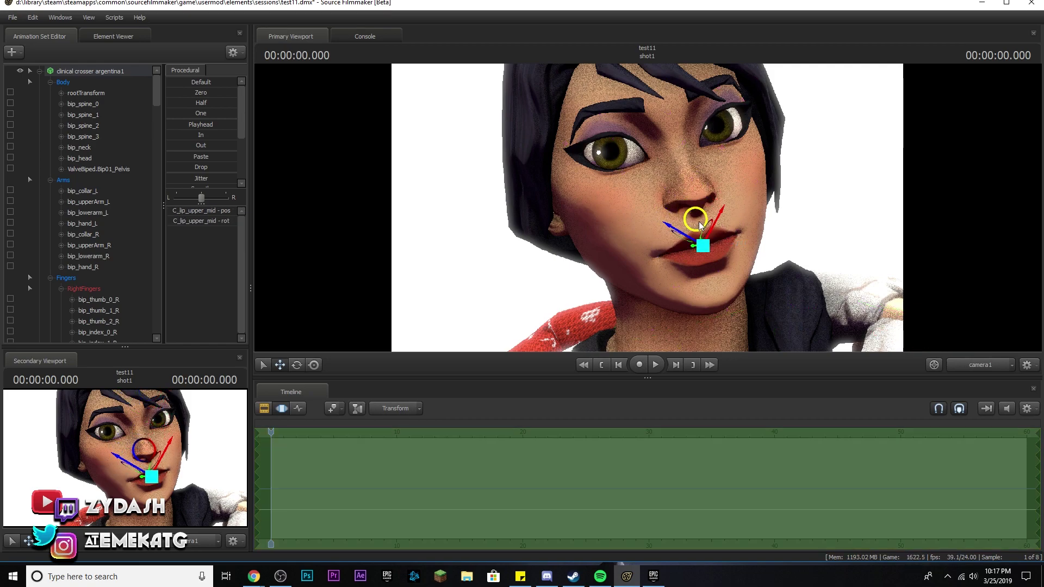
Undo the lower lip and lip corner changes, then redo one face edit.
{"action": "key", "text": "ctrl+z"}
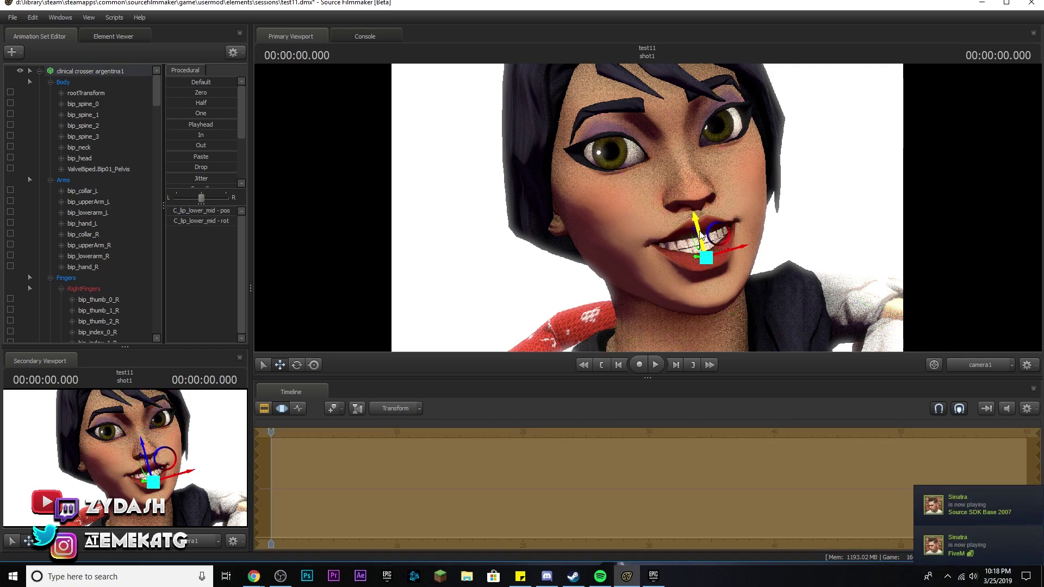
{"action": "key", "text": "ctrl+z"}
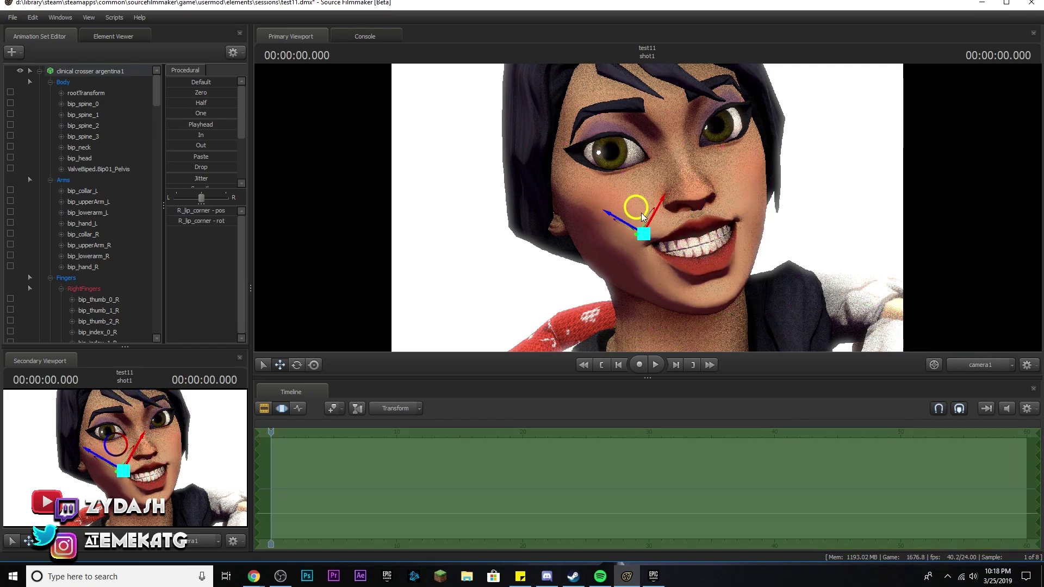
{"action": "key", "text": "ctrl+z"}
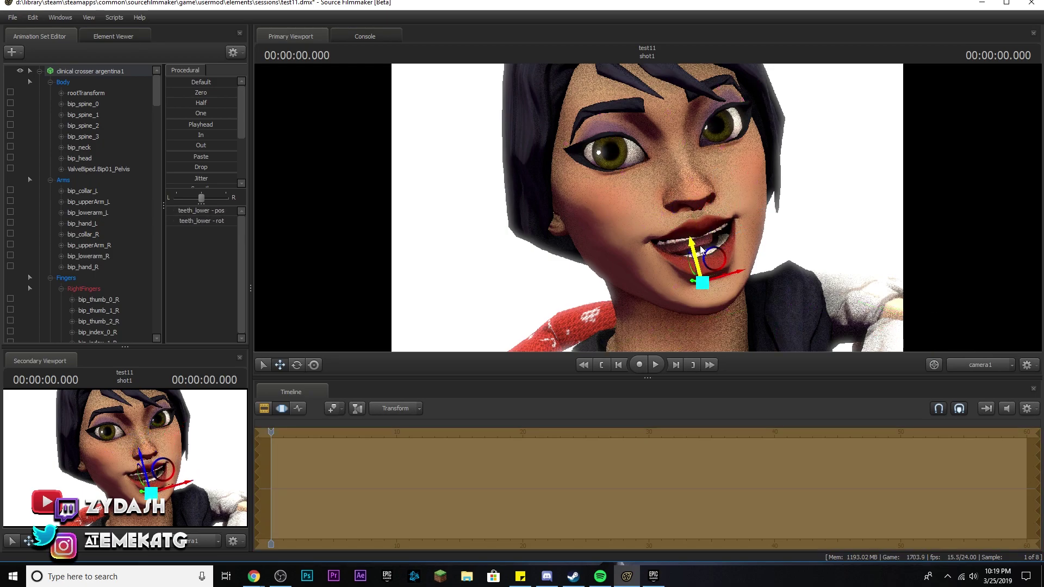
{"action": "key", "text": "ctrl+z"}
{"action": "key", "text": "ctrl+z"}
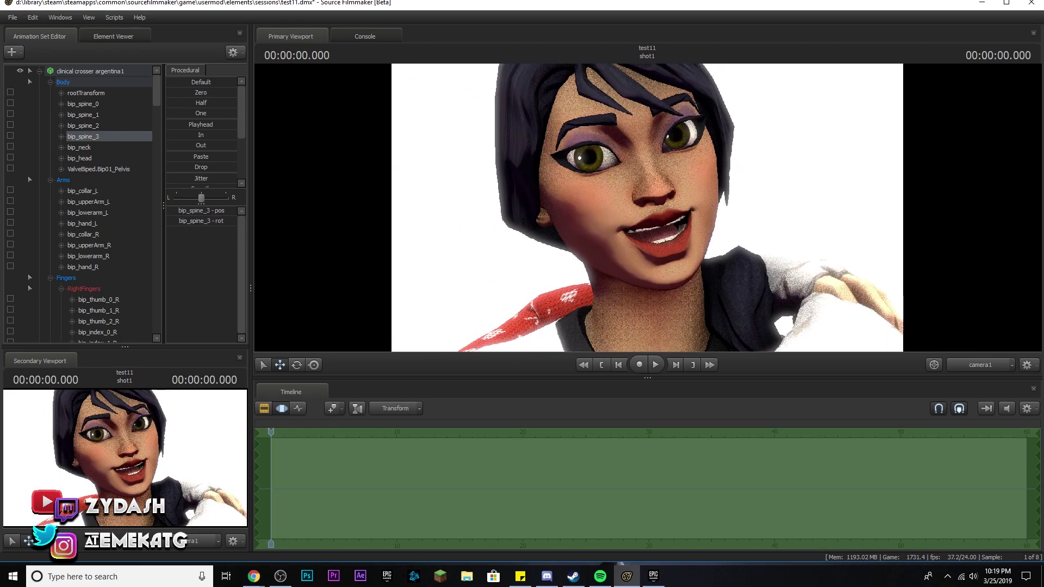
{"action": "key", "text": "ctrl+y"}
{"action": "key", "text": "ctrl+y"}
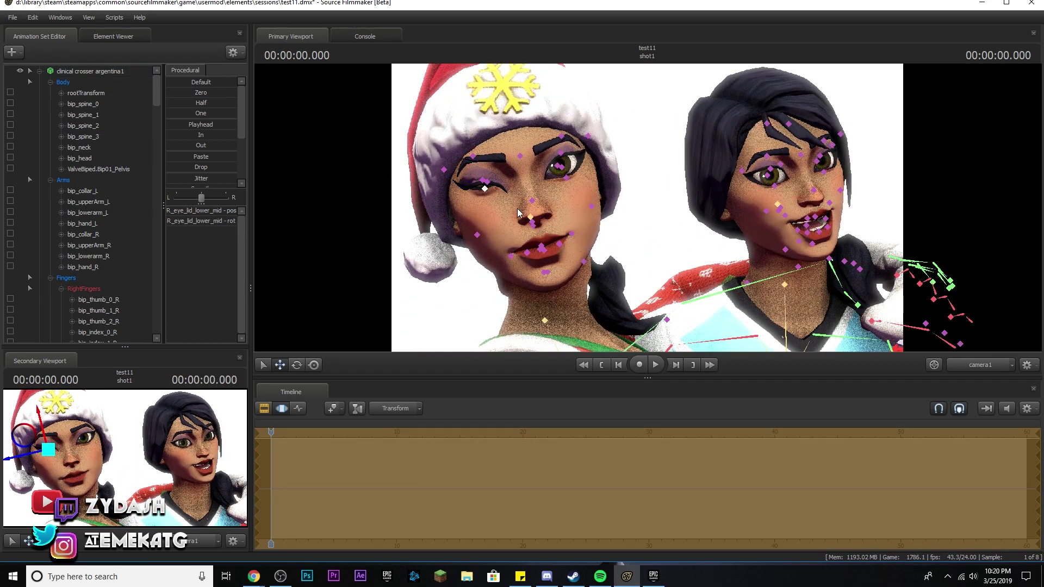
Redo seven eyelid and brow pose edits with Ctrl+Y.
{"action": "key", "text": "ctrl+y"}
{"action": "key", "text": "ctrl+y"}
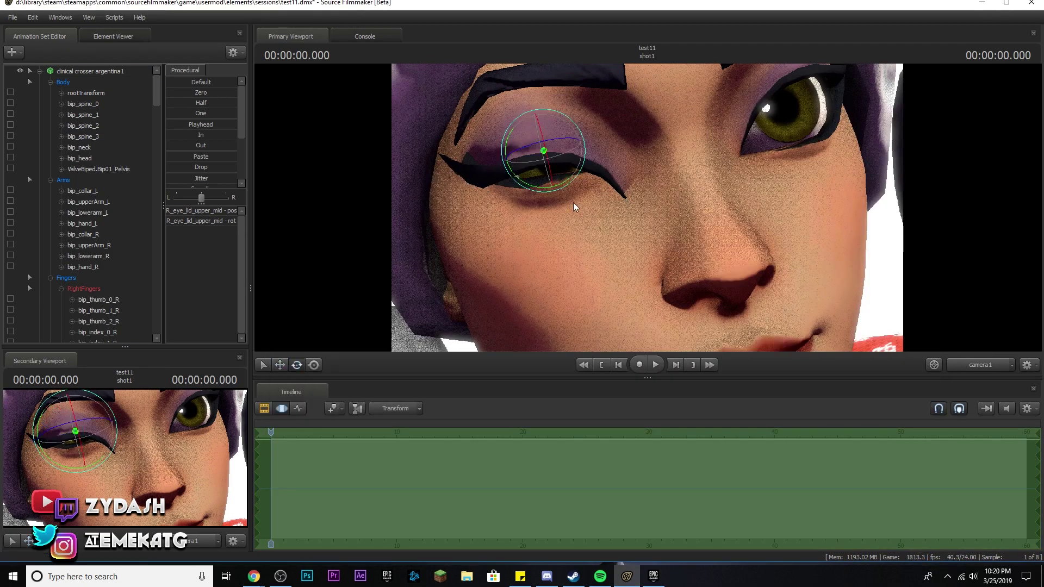
{"action": "key", "text": "ctrl+y"}
{"action": "key", "text": "ctrl+y"}
{"action": "key", "text": "ctrl+y"}
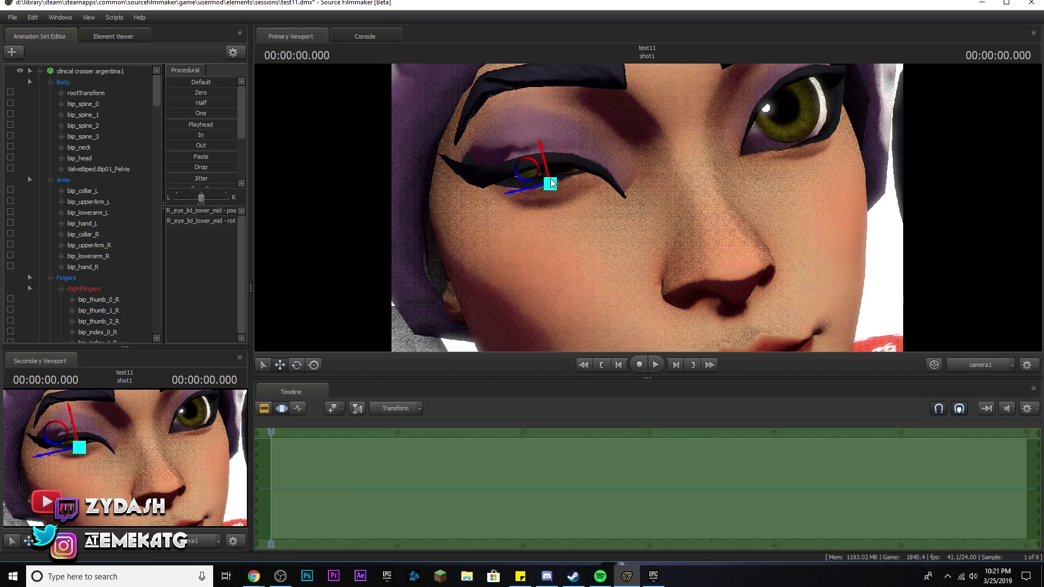
{"action": "key", "text": "ctrl+y"}
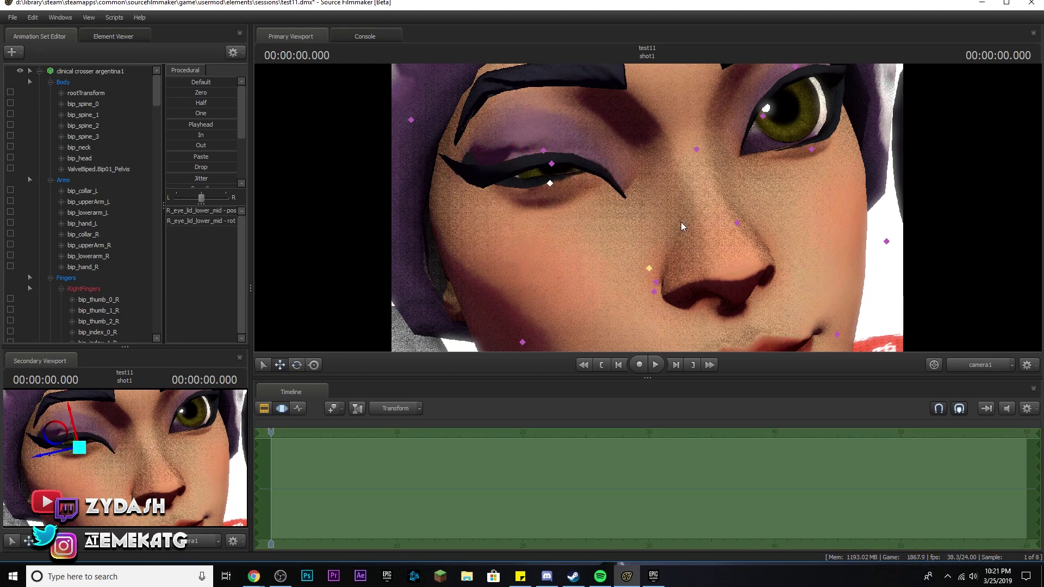
{"action": "key", "text": "ctrl+y"}
{"action": "key", "text": "ctrl+y"}
{"action": "key", "text": "ctrl+y"}
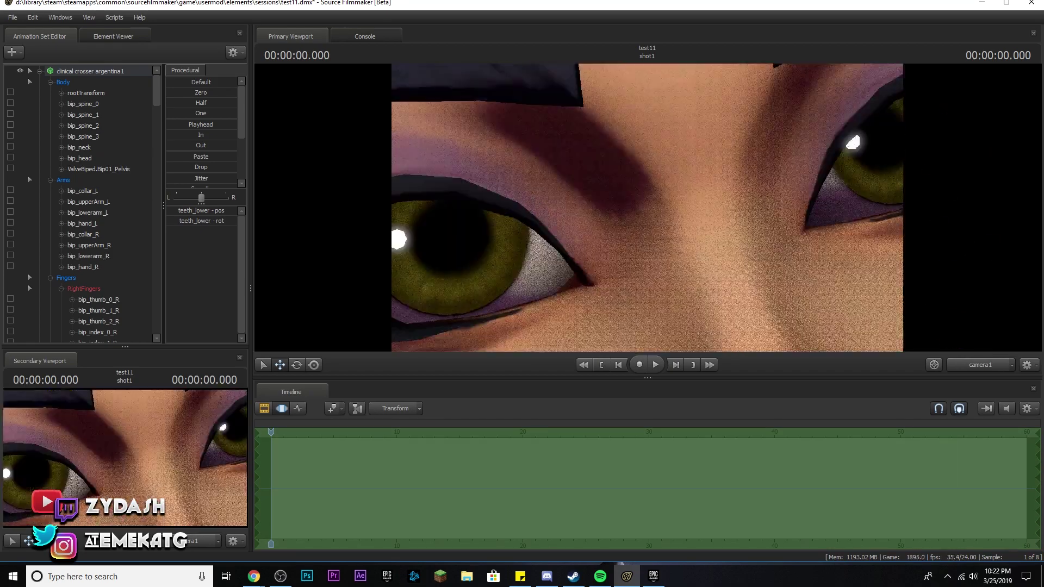
{"action": "key", "text": "ctrl+y"}
{"action": "key", "text": "ctrl+y"}
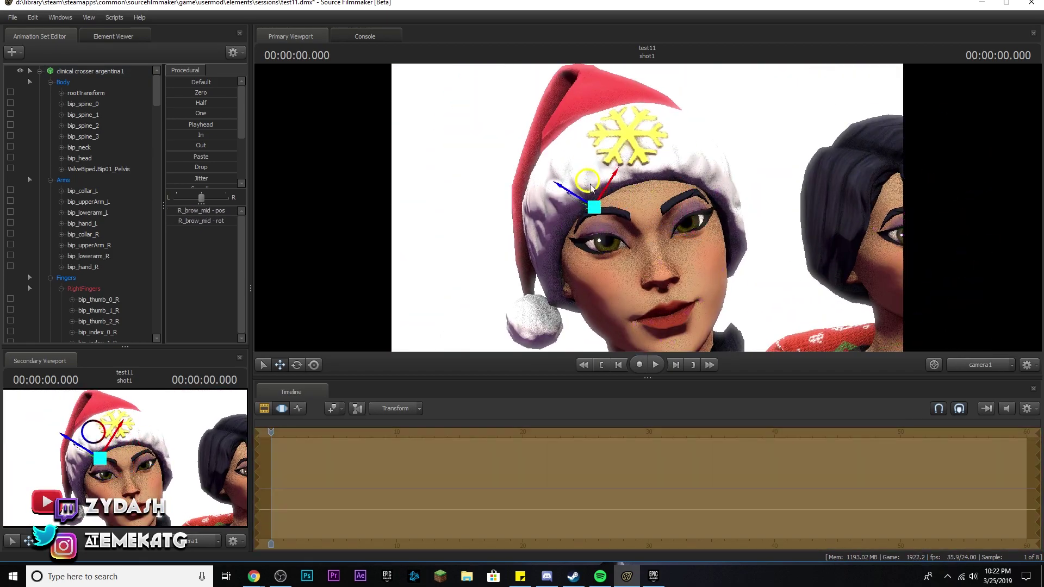
{"action": "key", "text": "ctrl+y"}
{"action": "key", "text": "ctrl+y"}
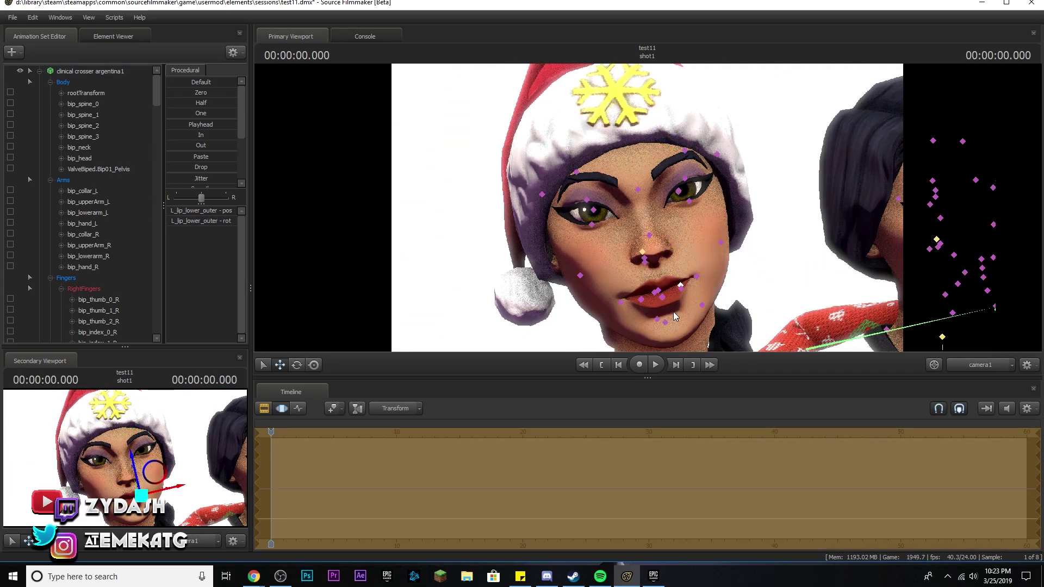
{"action": "key", "text": "ctrl+y"}
{"action": "key", "text": "ctrl+y"}
{"action": "key", "text": "ctrl+y"}
Add the green-screen panel model and pull the camera back to frame both characters.
{"action": "left_click", "coordinate": [12, 51]}
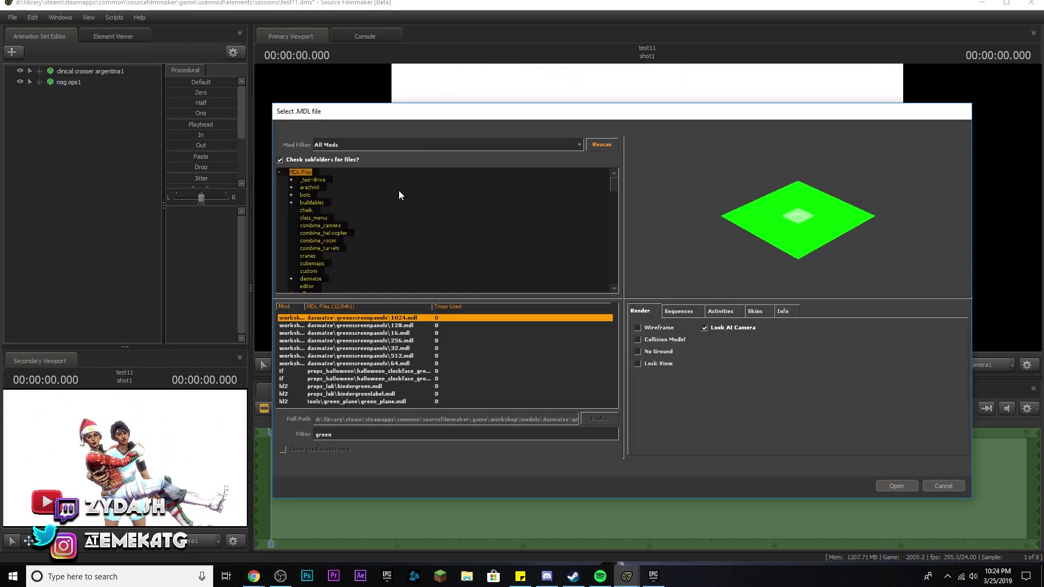
{"action": "key", "text": "Return"}
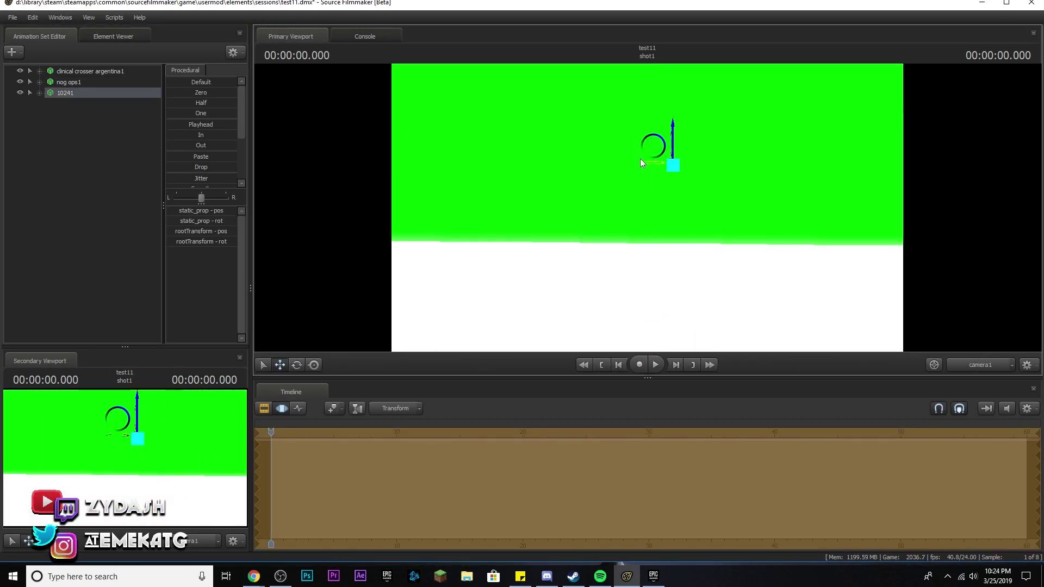
{"action": "left_click_drag", "start_coordinate": [640, 158], "coordinate": [122, 147]}
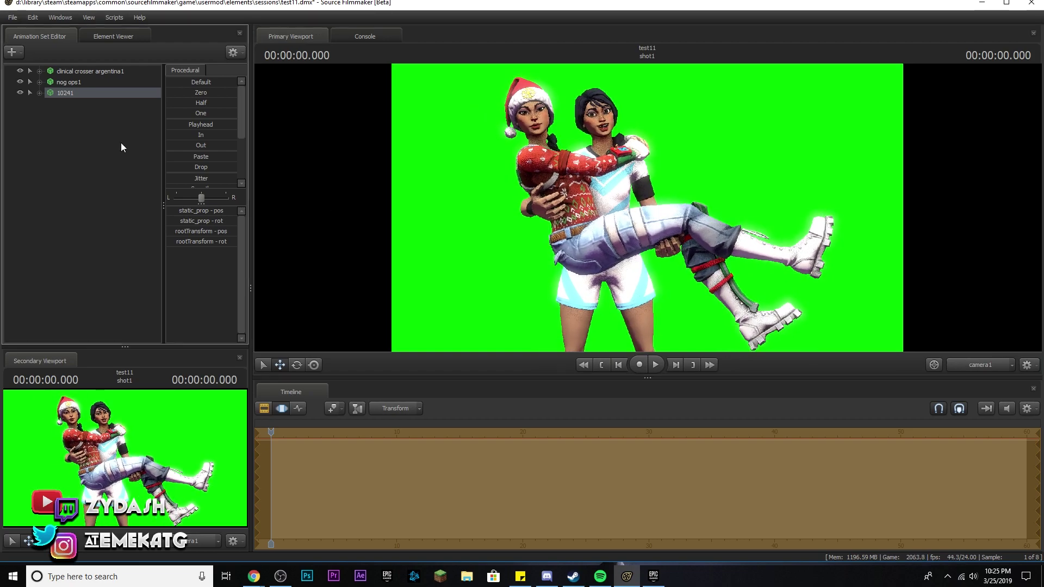
Add three lights, adjust the light's field of view and reposition the third light.
{"action": "right_click", "coordinate": [121, 146]}
{"action": "left_click", "coordinate": [163, 177]}
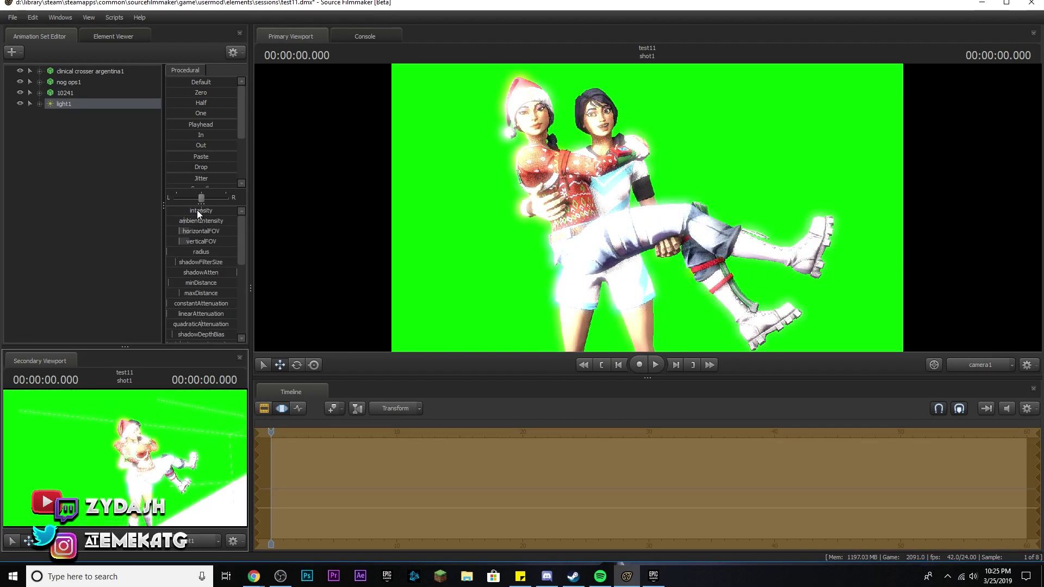
{"action": "right_click", "coordinate": [126, 152]}
{"action": "left_click", "coordinate": [131, 179]}
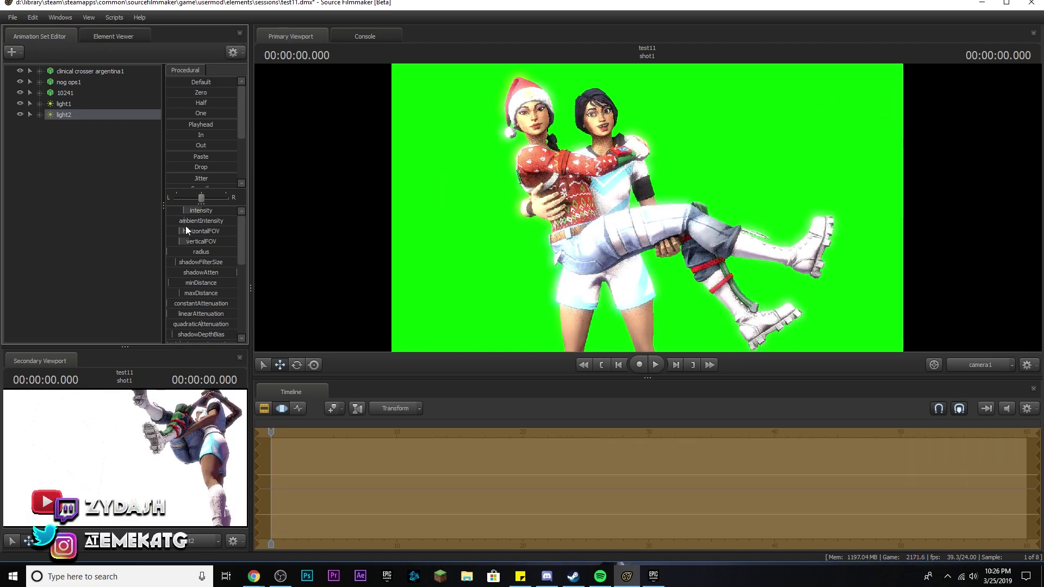
{"action": "right_click", "coordinate": [85, 156]}
{"action": "left_click", "coordinate": [103, 184]}
{"action": "left_click_drag", "start_coordinate": [179, 232], "coordinate": [174, 233]}
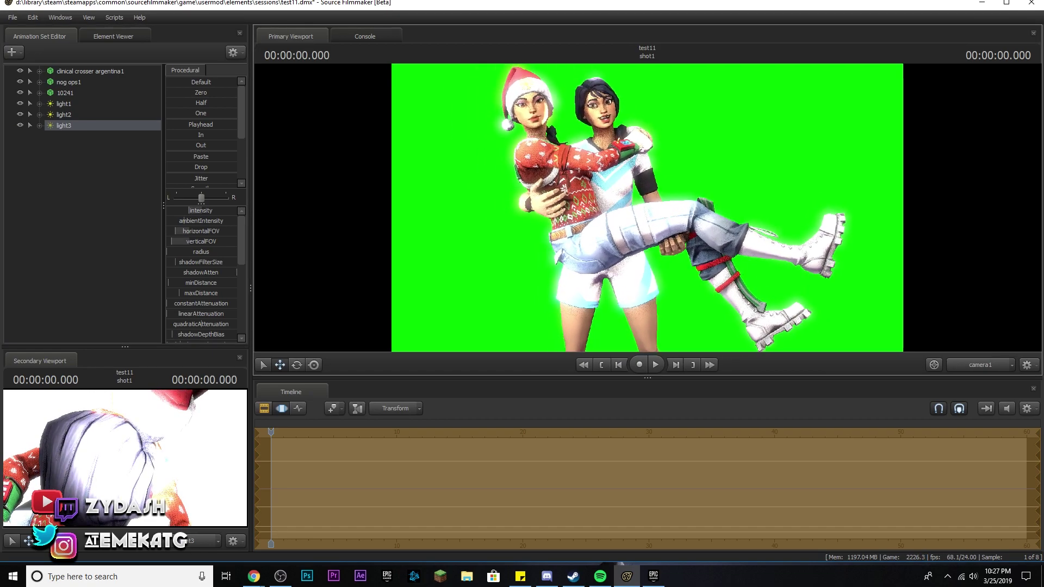
{"action": "left_click_drag", "start_coordinate": [646, 212], "coordinate": [647, 212]}
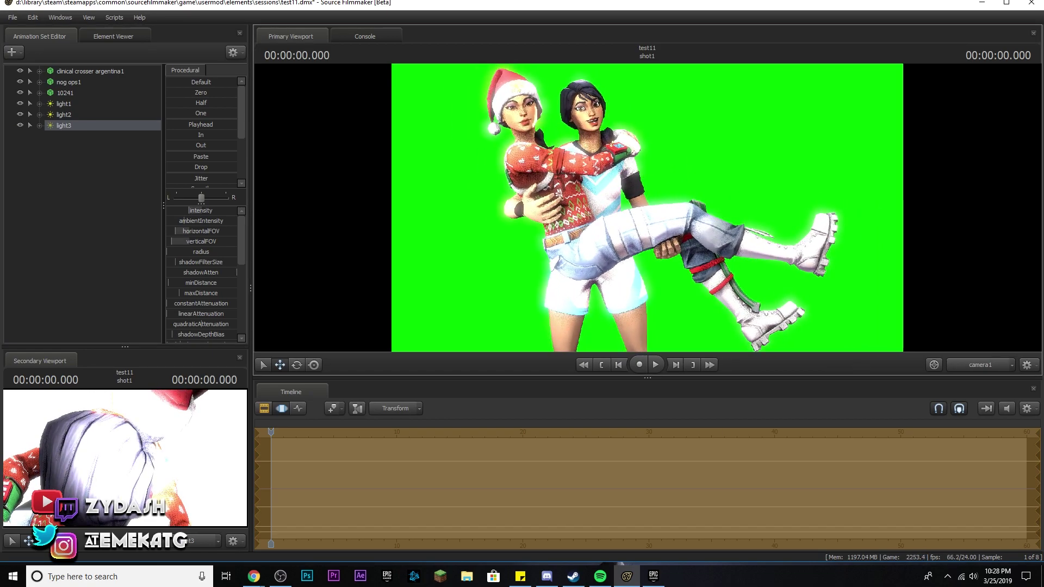
Export the shot as a poster image named 'ch1'.
{"action": "left_click", "coordinate": [553, 340]}
{"action": "left_click", "coordinate": [12, 17]}
{"action": "left_click", "coordinate": [81, 95]}
{"action": "left_click", "coordinate": [673, 236]}
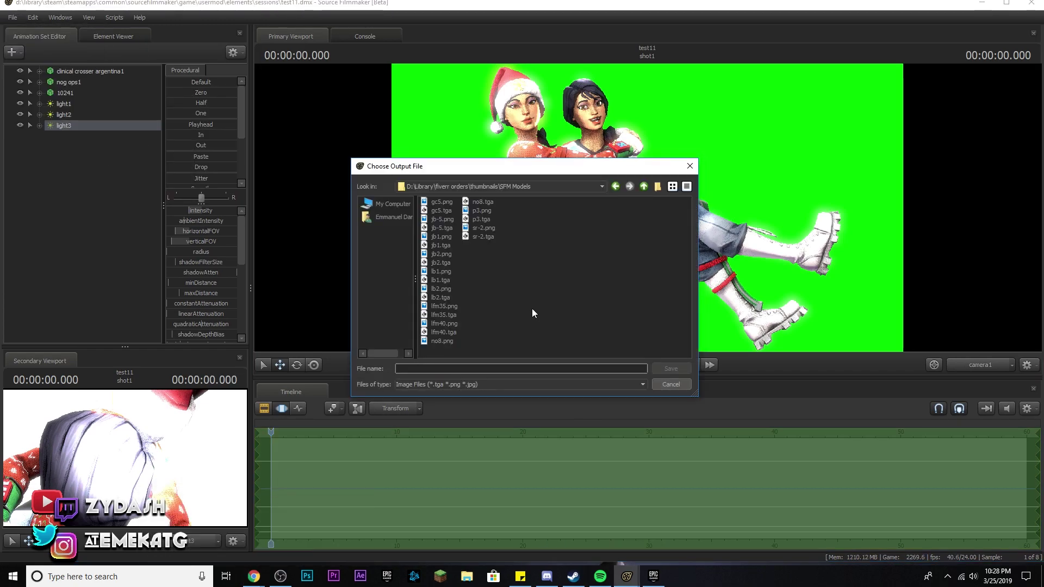
{"action": "type", "text": "ch1"}
{"action": "key", "text": "Return"}
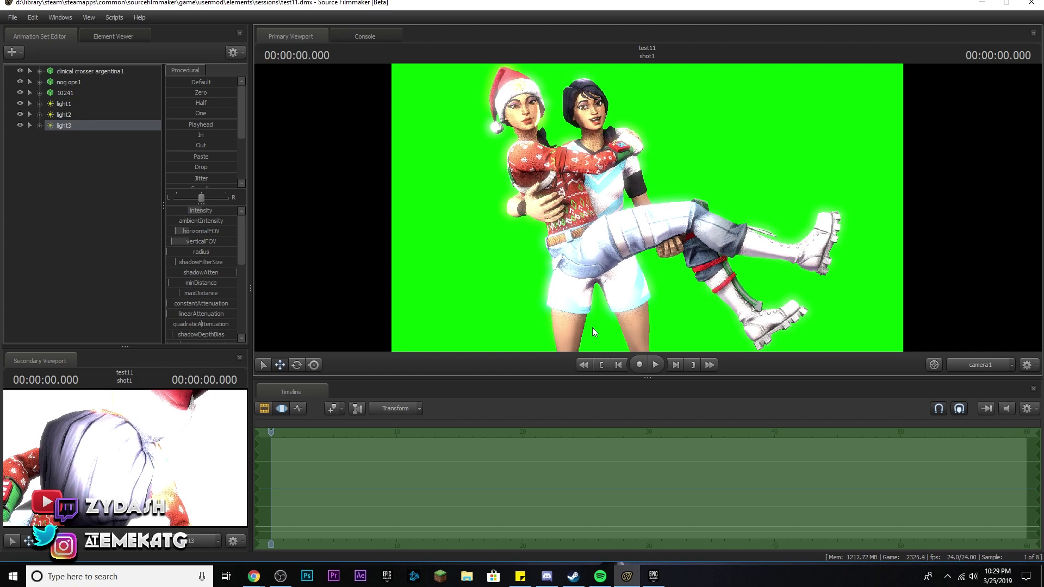
Open the exported ch1 image from its folder to check the render.
{"action": "key", "text": "super+e"}
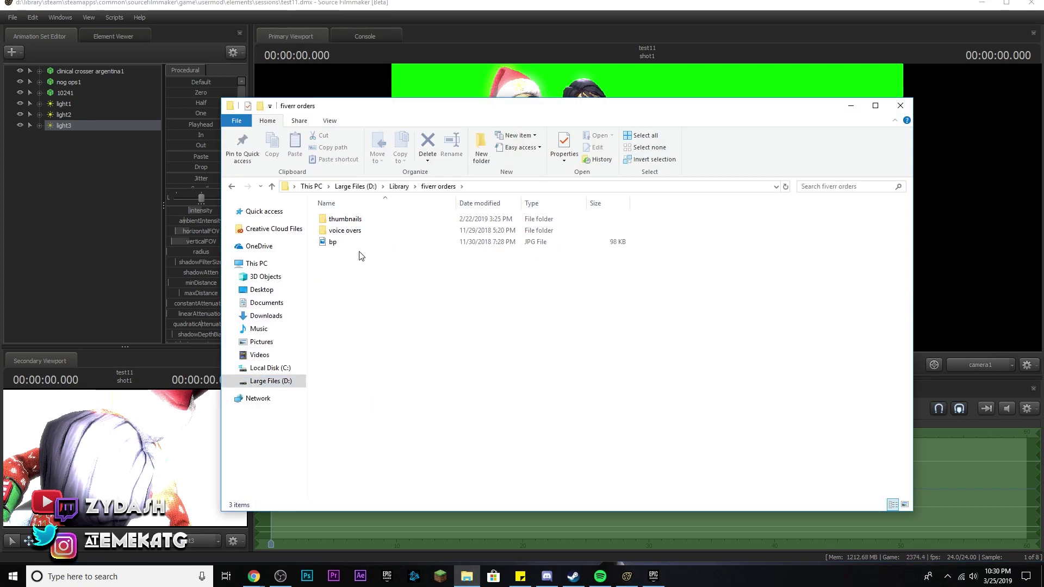
{"action": "double_click", "coordinate": [349, 229]}
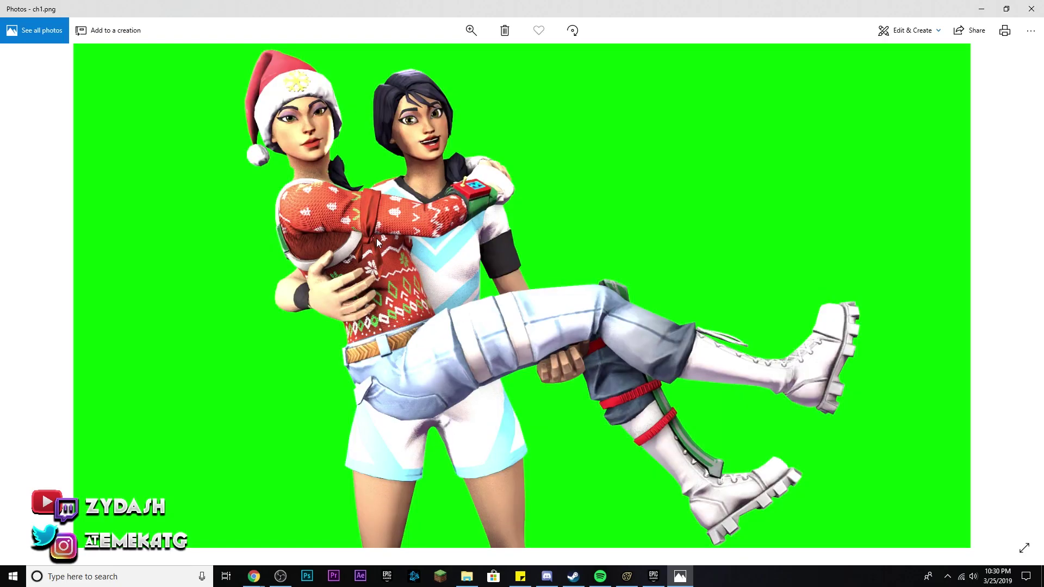
{"action": "scroll", "coordinate": [465, 42], "scroll_direction": "up", "scroll_amount": 2}
{"action": "scroll", "coordinate": [464, 42], "scroll_direction": "up", "scroll_amount": 2}
{"action": "scroll", "coordinate": [464, 42], "scroll_direction": "up", "scroll_amount": 2}
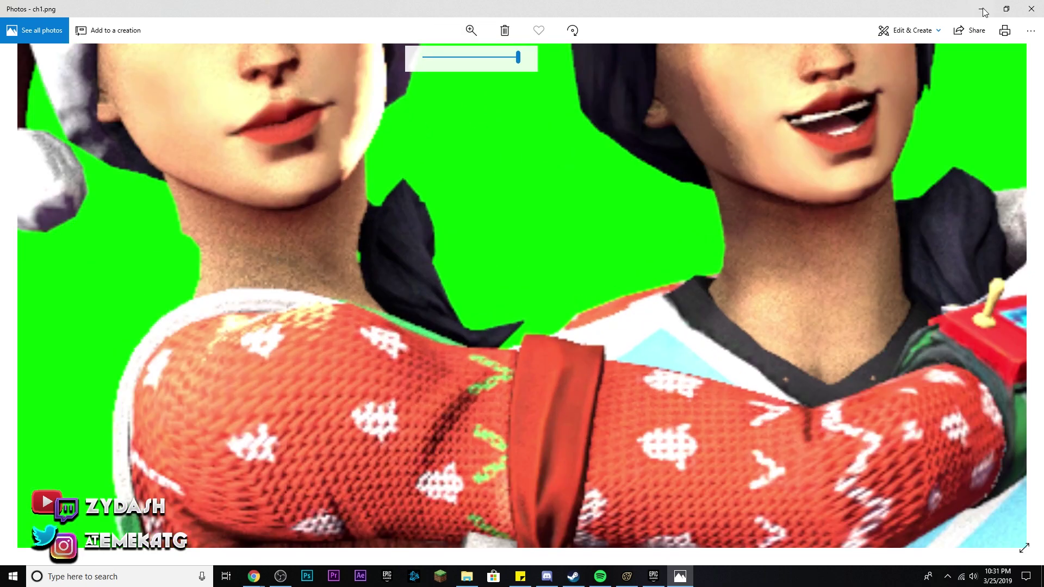
{"action": "key", "text": "alt+Tab"}
Select the Santa-hat character's head bone, re-export the poster and open the new render.
{"action": "left_click", "coordinate": [525, 145]}
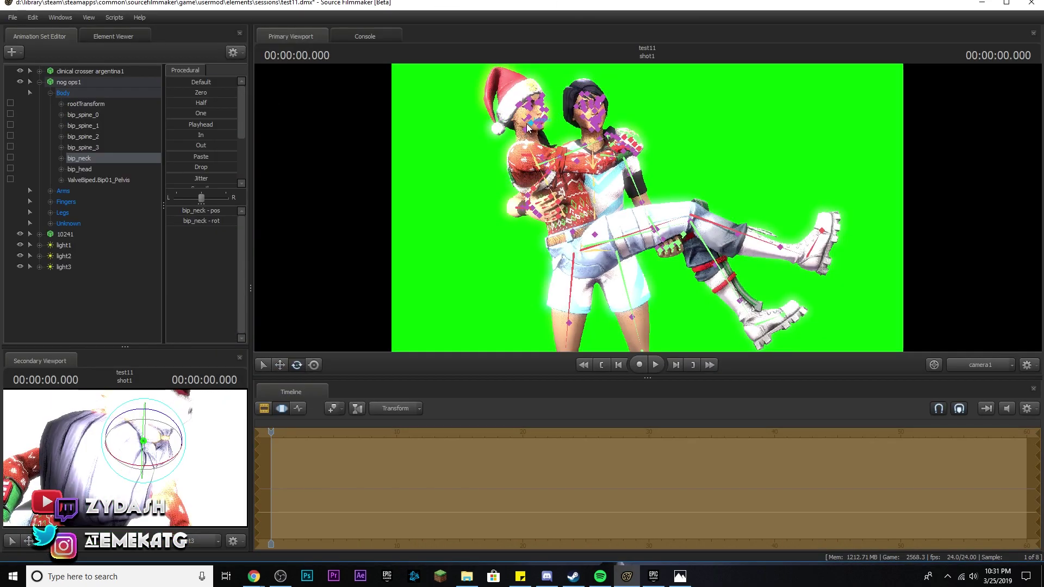
{"action": "left_click", "coordinate": [497, 123]}
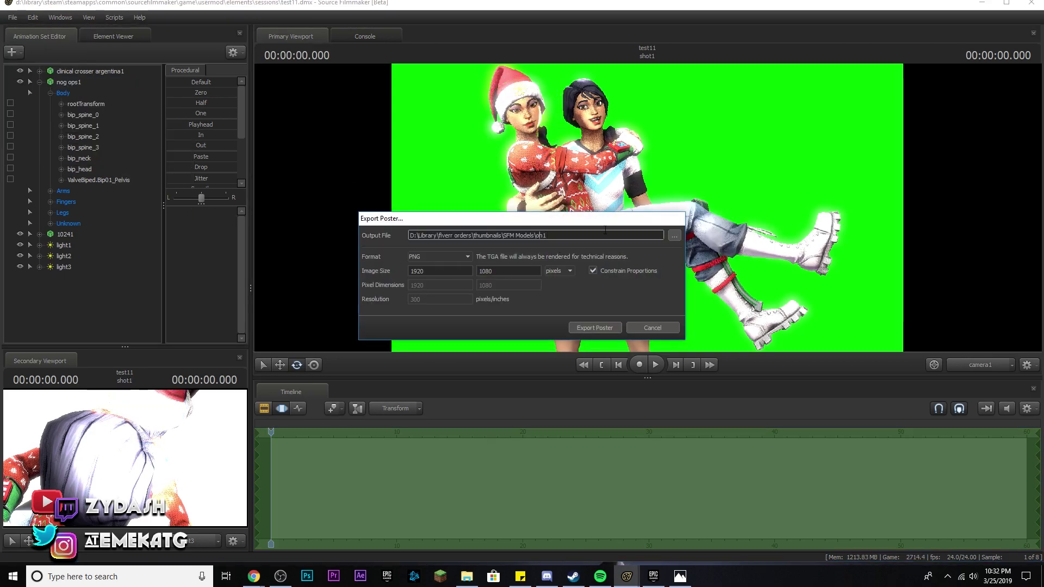
{"action": "left_click", "coordinate": [547, 324]}
{"action": "double_click", "coordinate": [344, 239]}
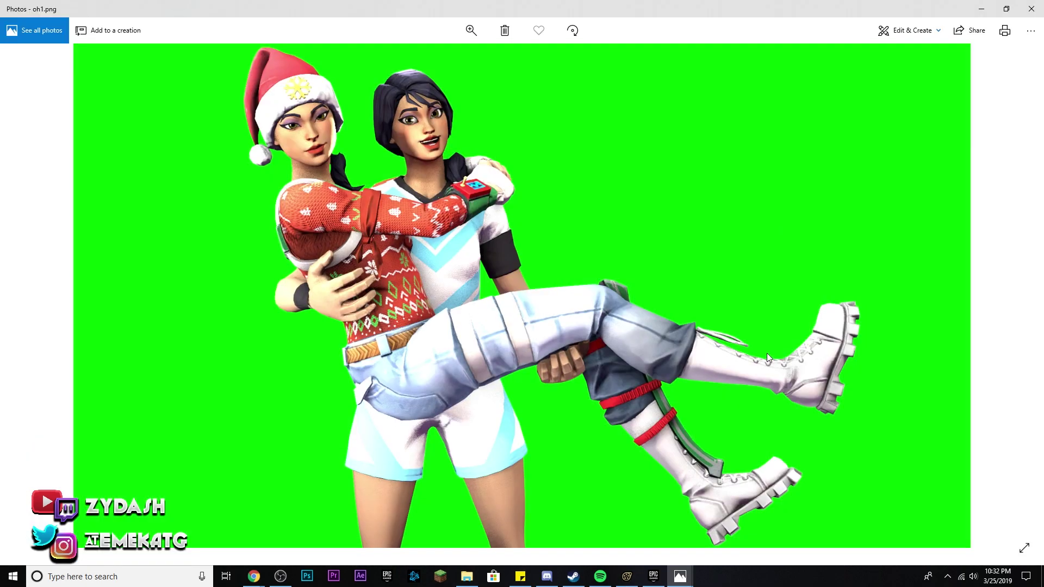
Close the Photos render preview.
{"action": "left_click", "coordinate": [1030, 7]}
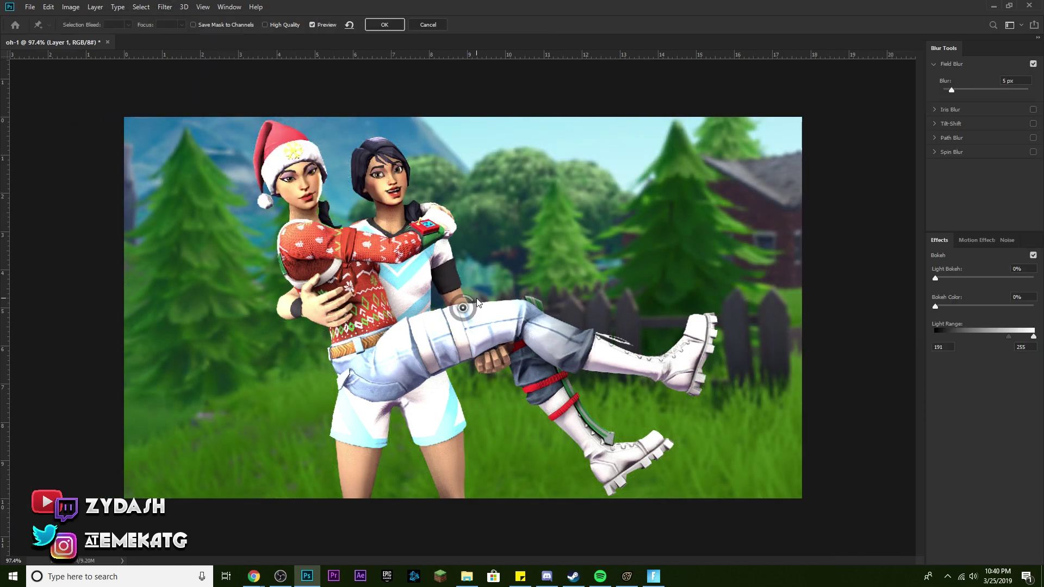
Apply the field blur, raise the background's exposure to +1.19, and start resizing the oh1 layer.
{"action": "left_click", "coordinate": [387, 27]}
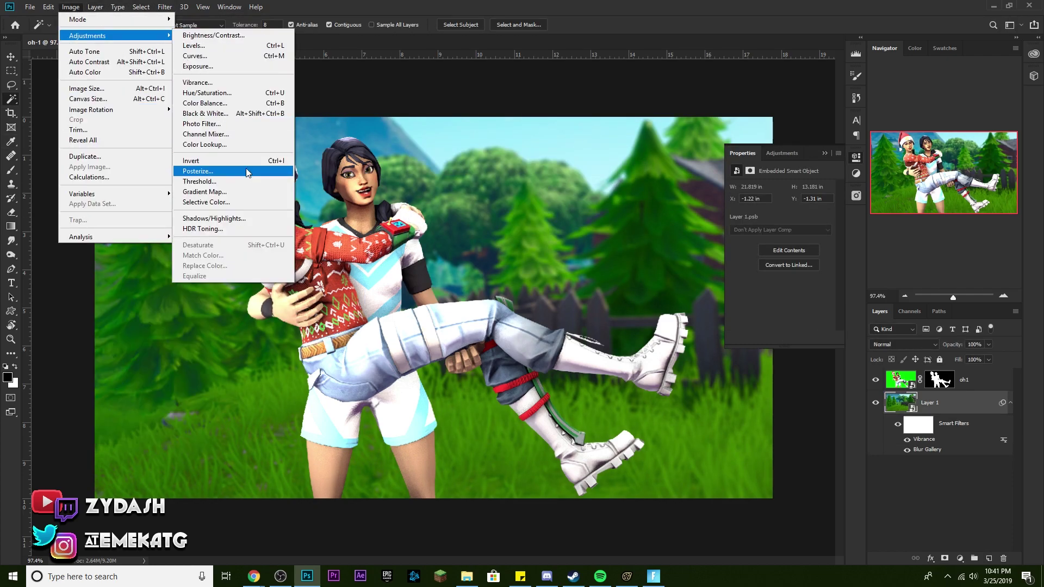
{"action": "left_click", "coordinate": [198, 66]}
{"action": "left_click", "coordinate": [575, 197]}
{"action": "left_click_drag", "start_coordinate": [586, 148], "coordinate": [598, 149]}
{"action": "left_click", "coordinate": [587, 172]}
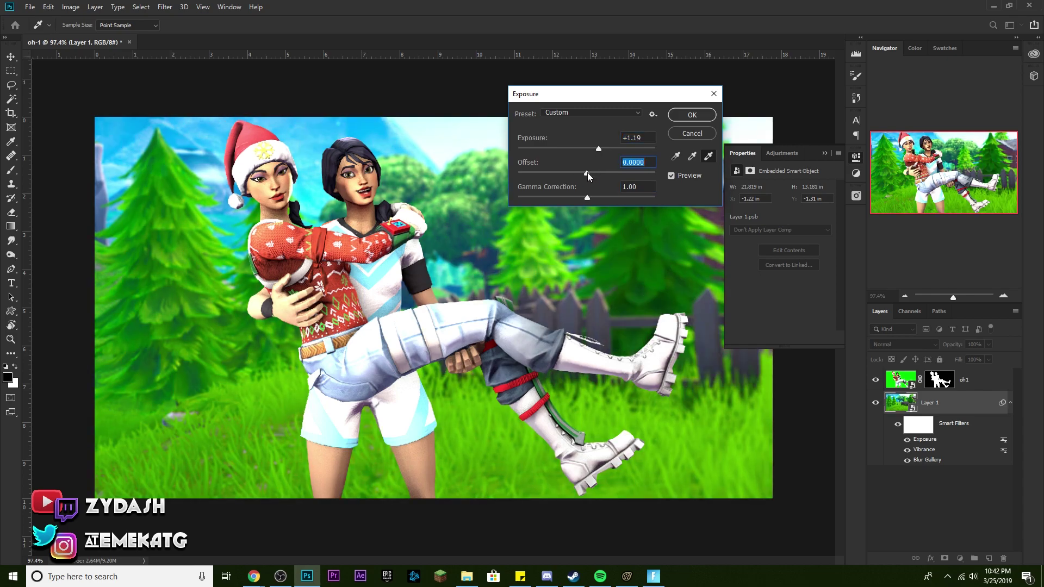
{"action": "key", "text": "Return"}
{"action": "key", "text": "w"}
{"action": "key", "text": "ctrl+t"}
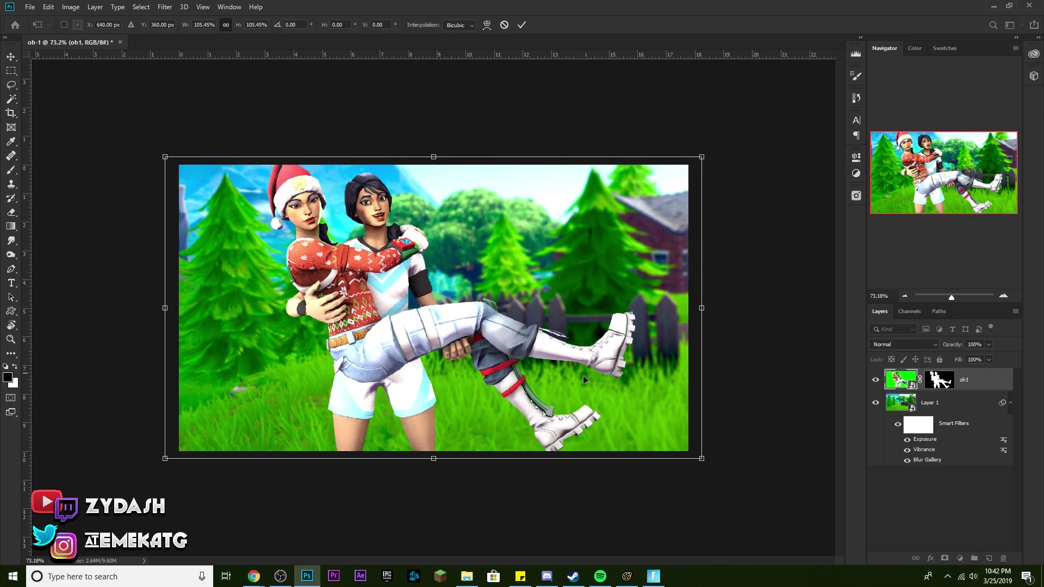